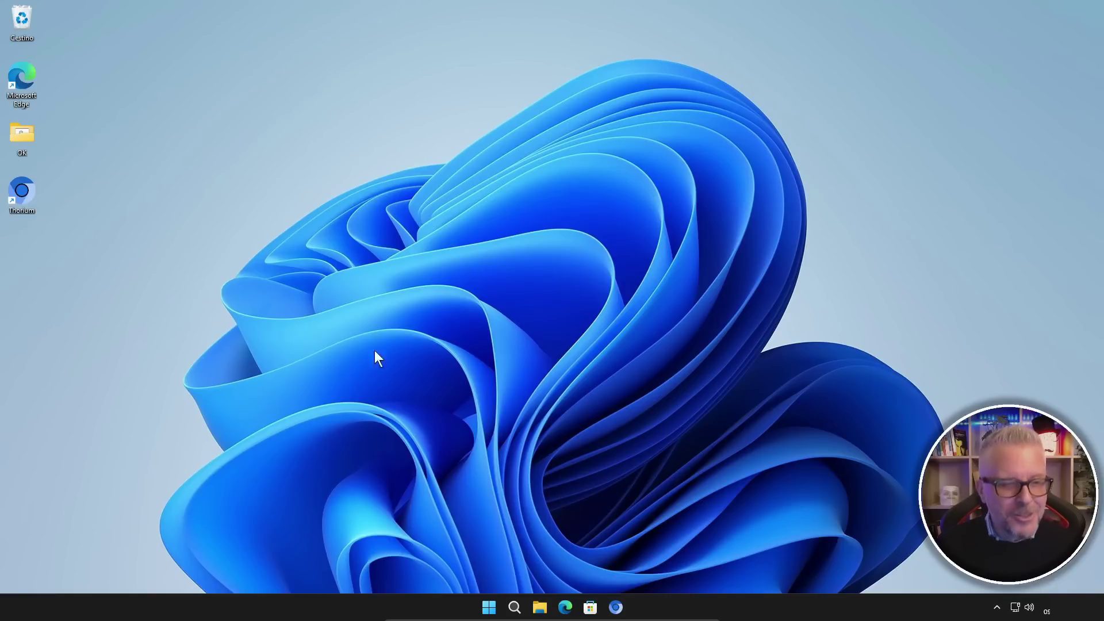
- Open the OK folder on the desktop, reposition its window, and review the three subfolders and burn in macro.cmd
{"action": "mouse_move", "coordinate": [15, 142]}
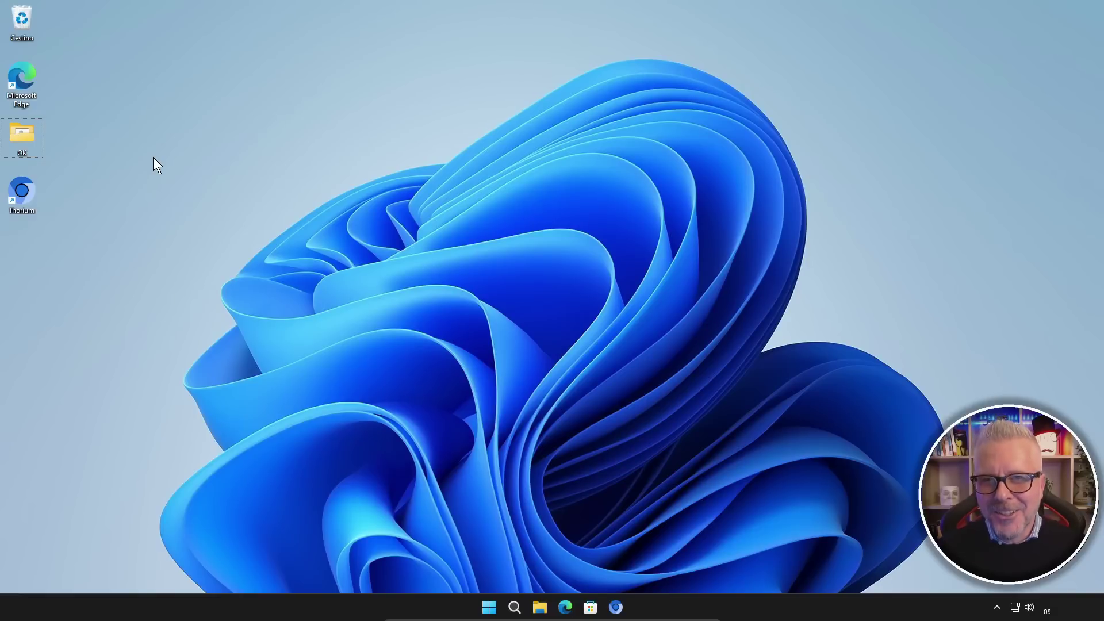
{"action": "double_click", "coordinate": [26, 131]}
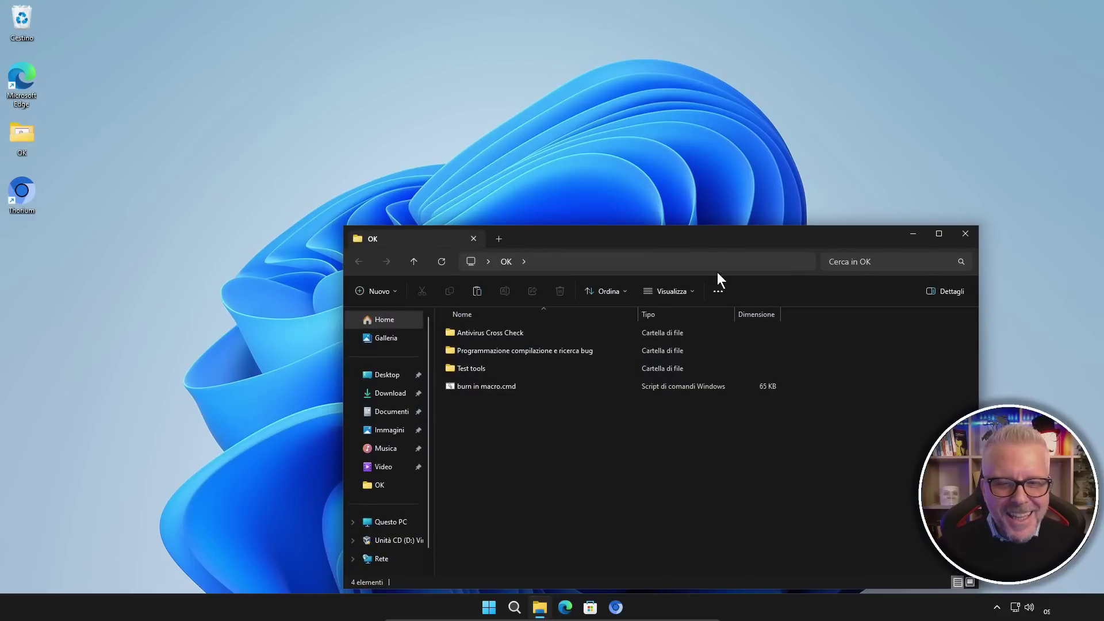
{"action": "left_click_drag", "start_coordinate": [718, 241], "coordinate": [705, 148]}
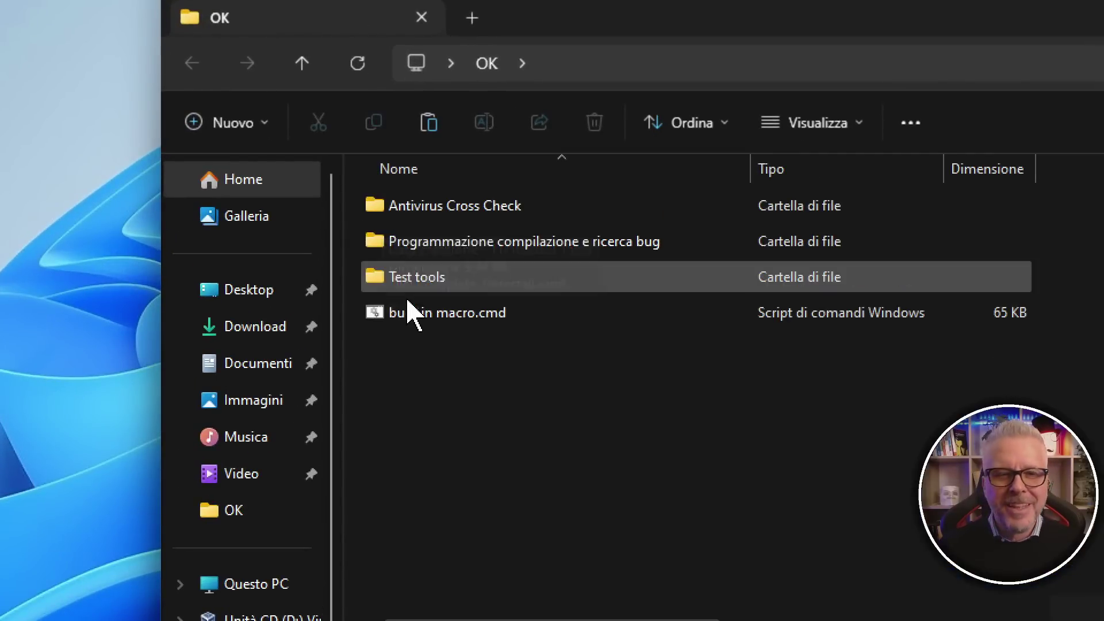
{"action": "mouse_move", "coordinate": [505, 247]}
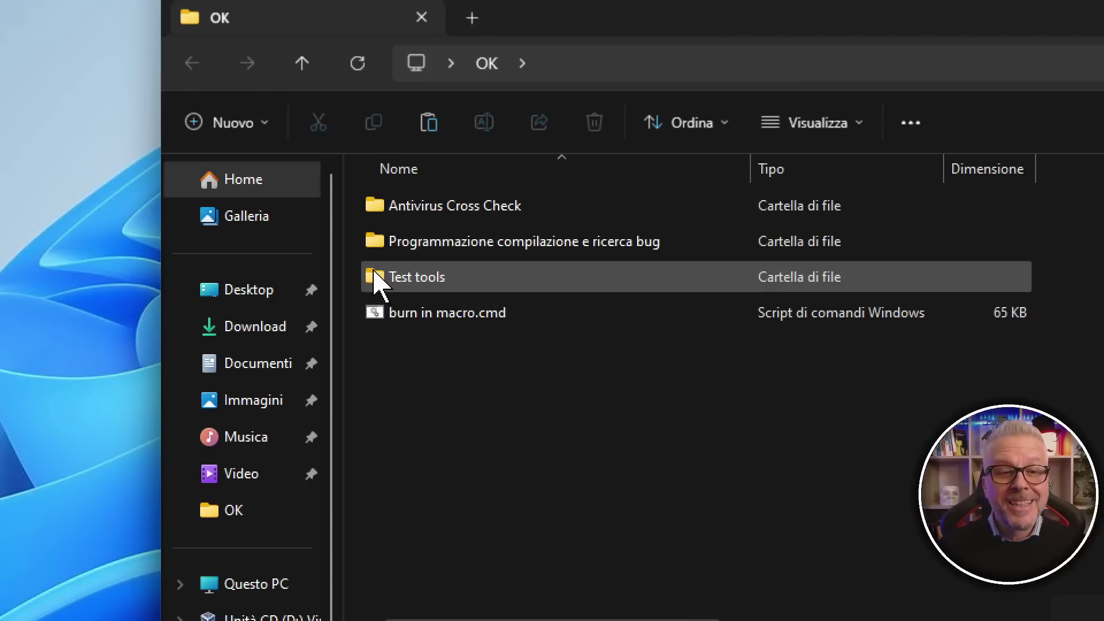
{"action": "mouse_move", "coordinate": [456, 282]}
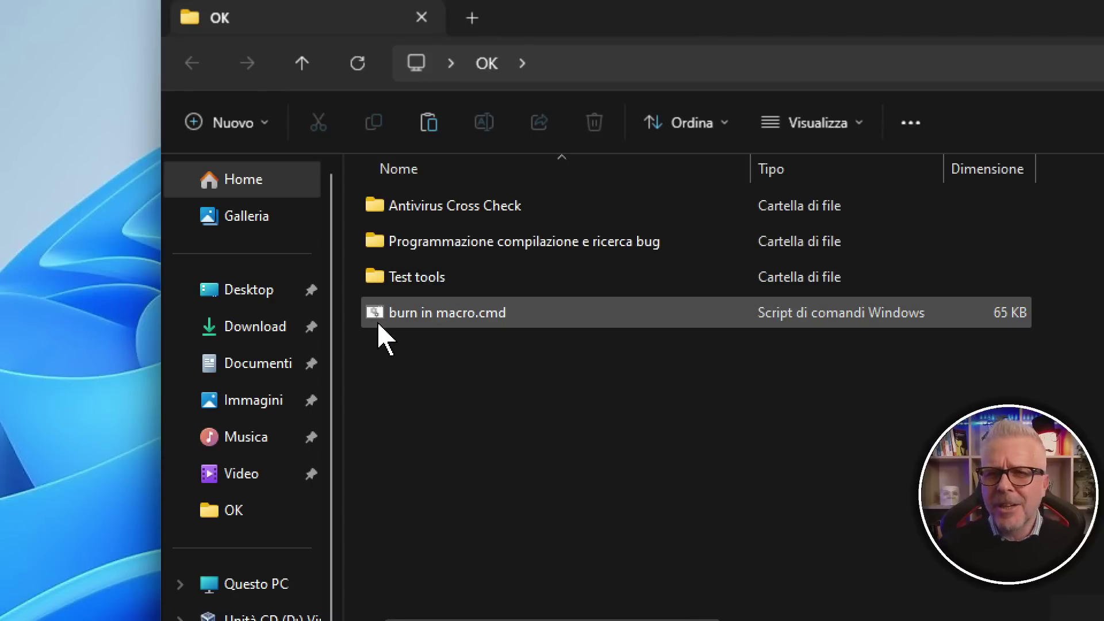
{"action": "mouse_move", "coordinate": [382, 329]}
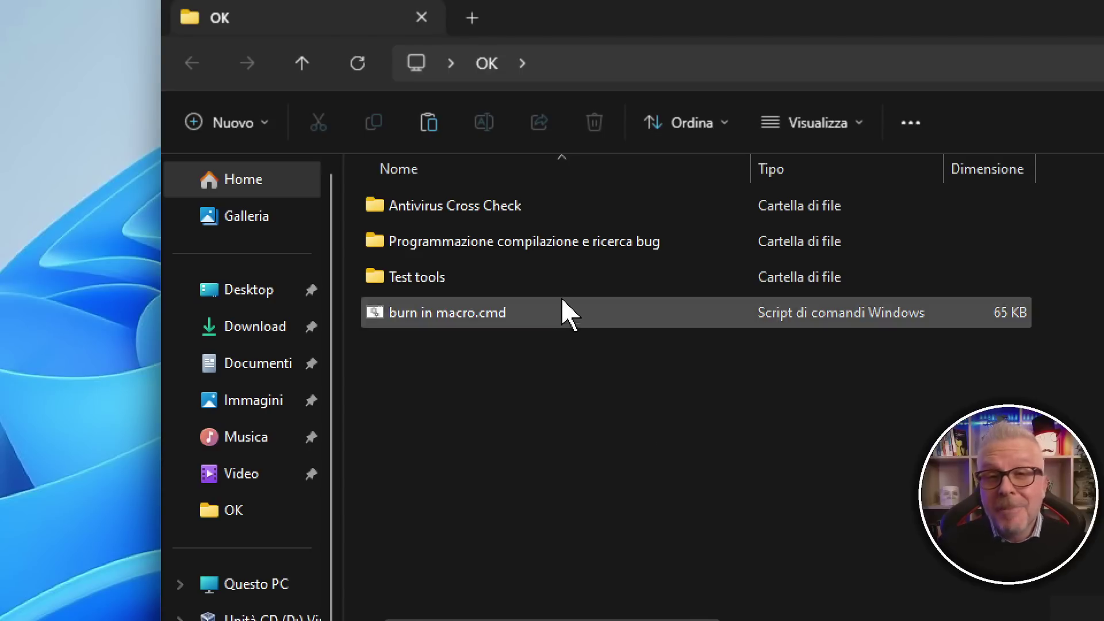
{"action": "mouse_move", "coordinate": [470, 205]}
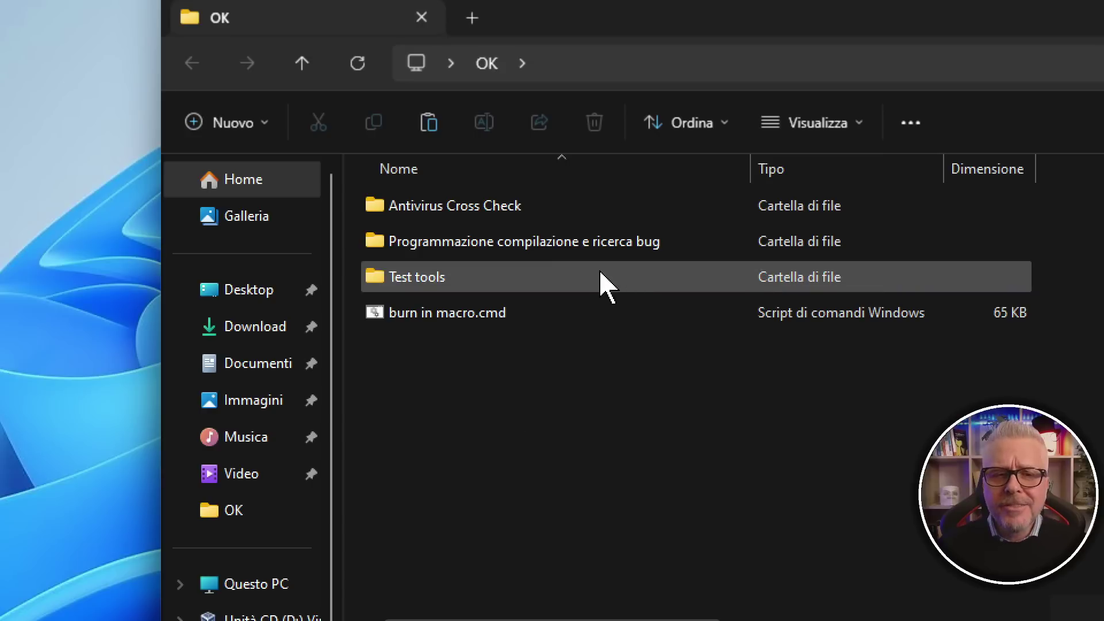
{"action": "mouse_move", "coordinate": [495, 245]}
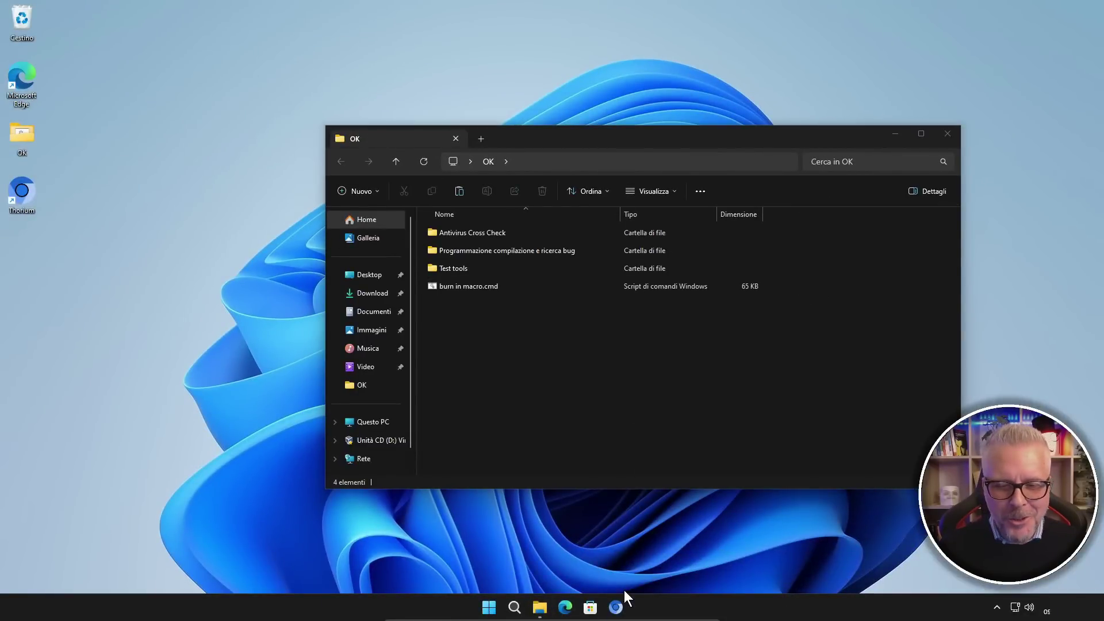
- Switch to the Thorium browser, search Google for "thorium browser", and open the project's main GitHub repository
{"action": "left_click", "coordinate": [616, 607]}
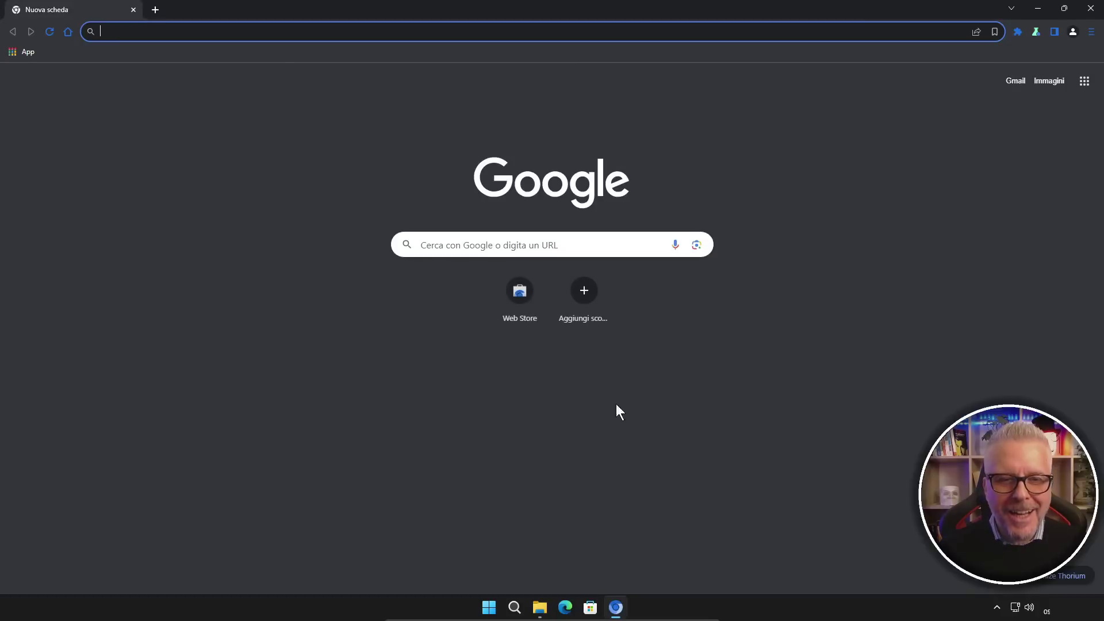
{"action": "left_click", "coordinate": [533, 246]}
{"action": "left_click", "coordinate": [516, 271]}
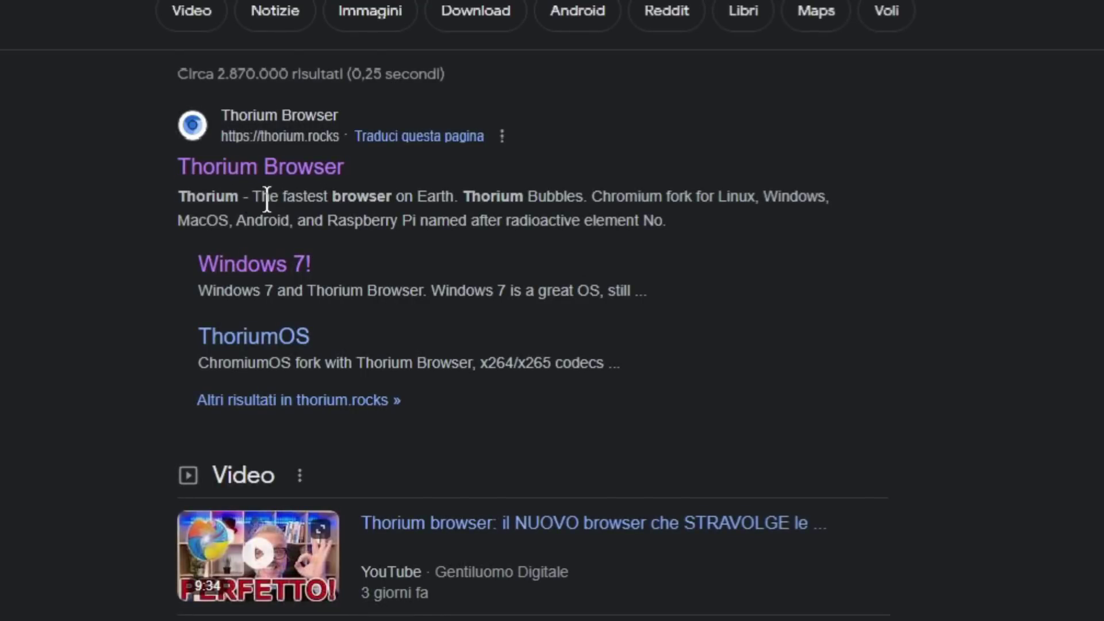
{"action": "scroll", "coordinate": [327, 291], "scroll_direction": "down", "scroll_amount": 15}
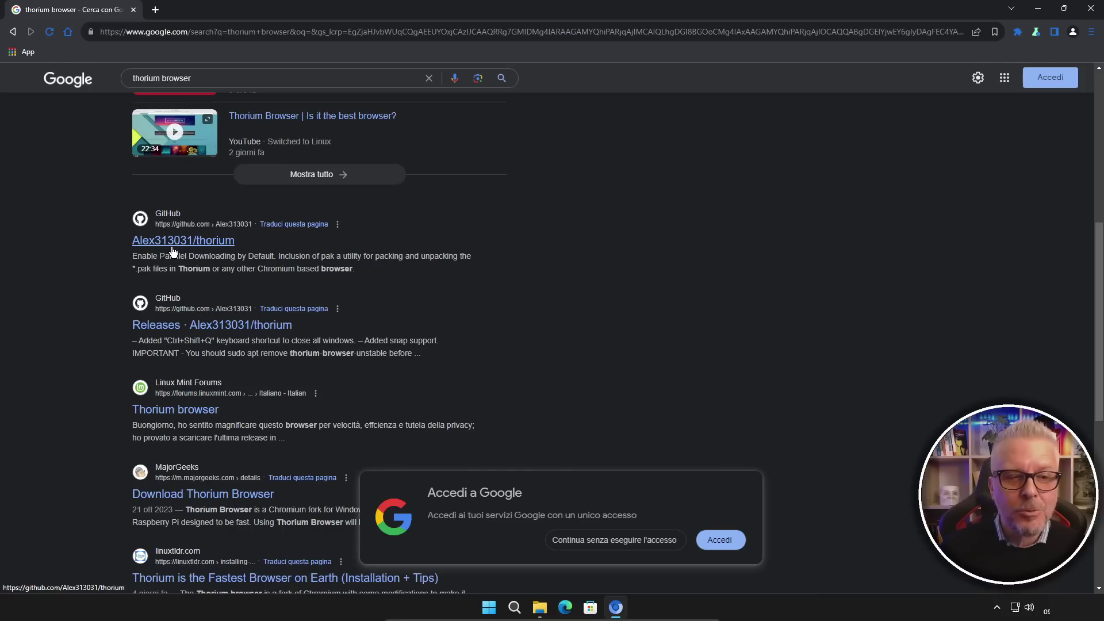
{"action": "left_click", "coordinate": [182, 248]}
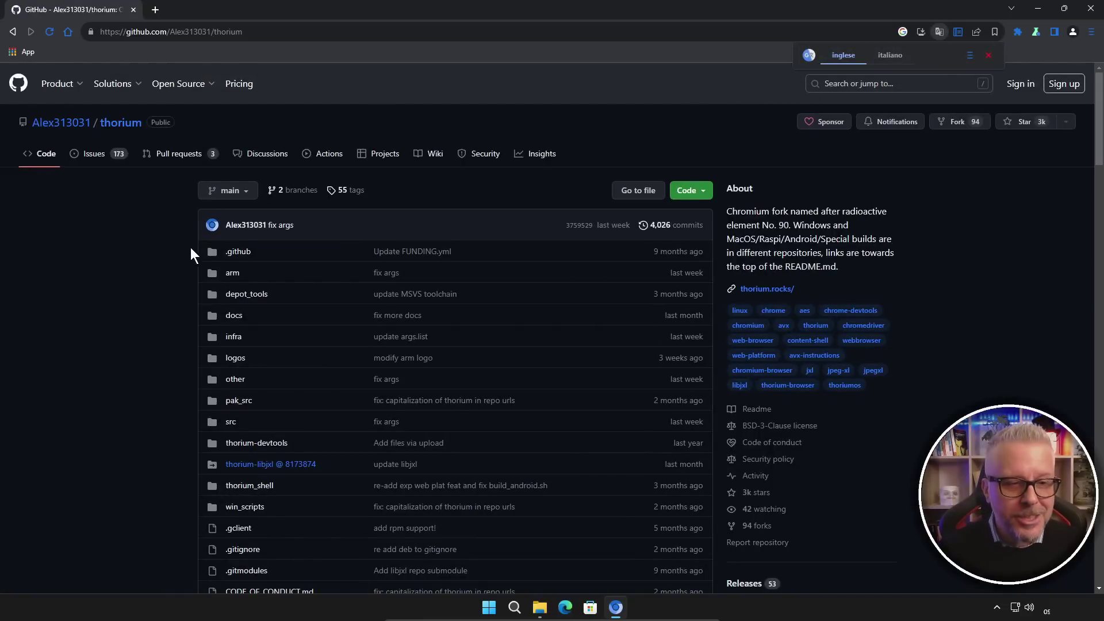
- Examine the Thorium repository's source files, releases and languages down to the README, and close the browser
{"action": "scroll", "coordinate": [401, 280], "scroll_direction": "down", "scroll_amount": 2}
{"action": "scroll", "coordinate": [402, 280], "scroll_direction": "down", "scroll_amount": 9}
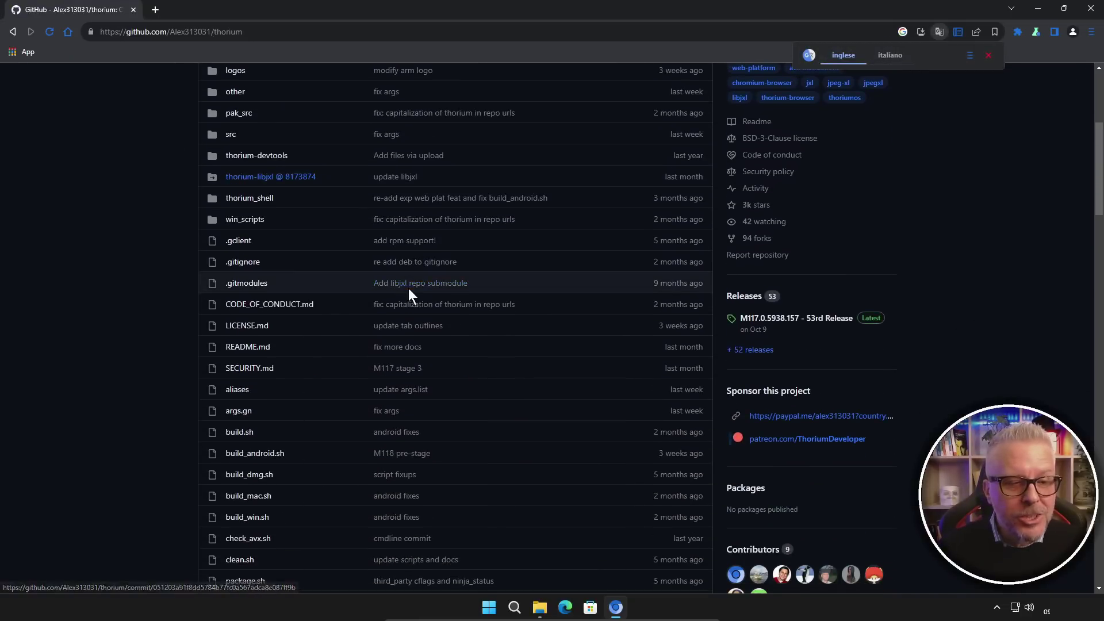
{"action": "scroll", "coordinate": [424, 338], "scroll_direction": "up", "scroll_amount": 11}
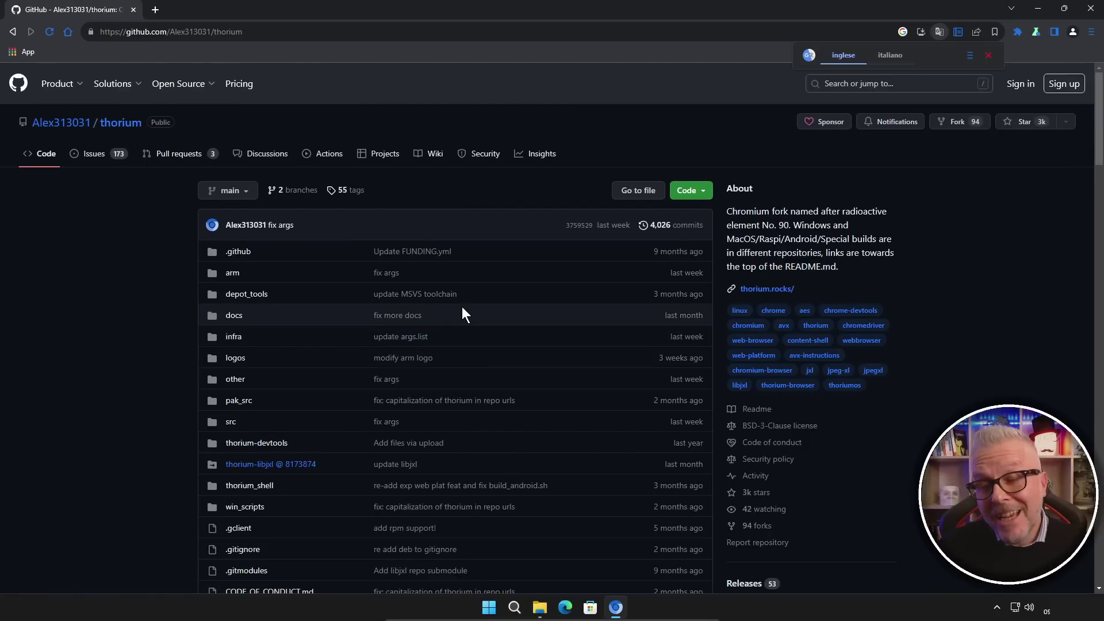
{"action": "scroll", "coordinate": [461, 307], "scroll_direction": "down", "scroll_amount": 5}
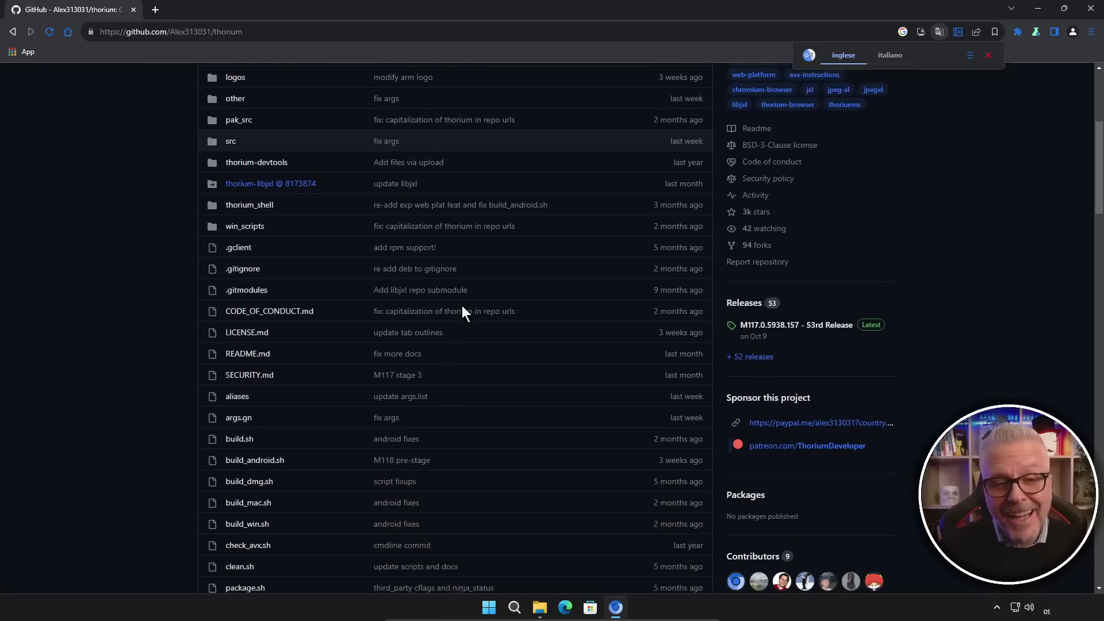
{"action": "scroll", "coordinate": [462, 310], "scroll_direction": "down", "scroll_amount": 5}
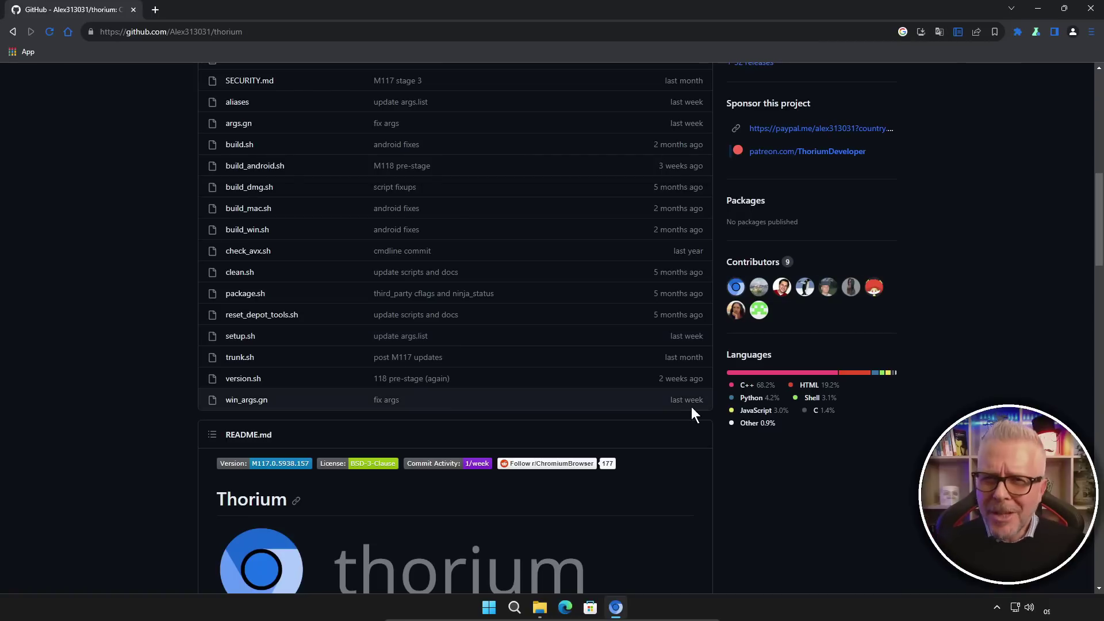
{"action": "left_click", "coordinate": [1091, 9]}
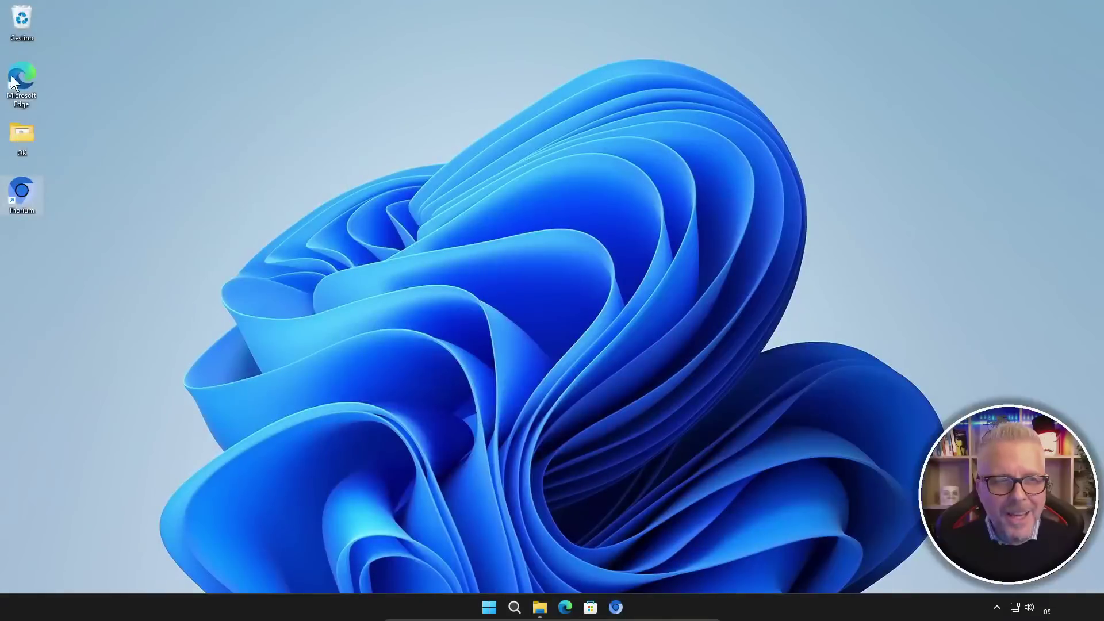
- Bring up the OK folder again and open its Test tools subfolder to review the Wireshark and RegistryChangesView shortcuts
{"action": "double_click", "coordinate": [18, 139]}
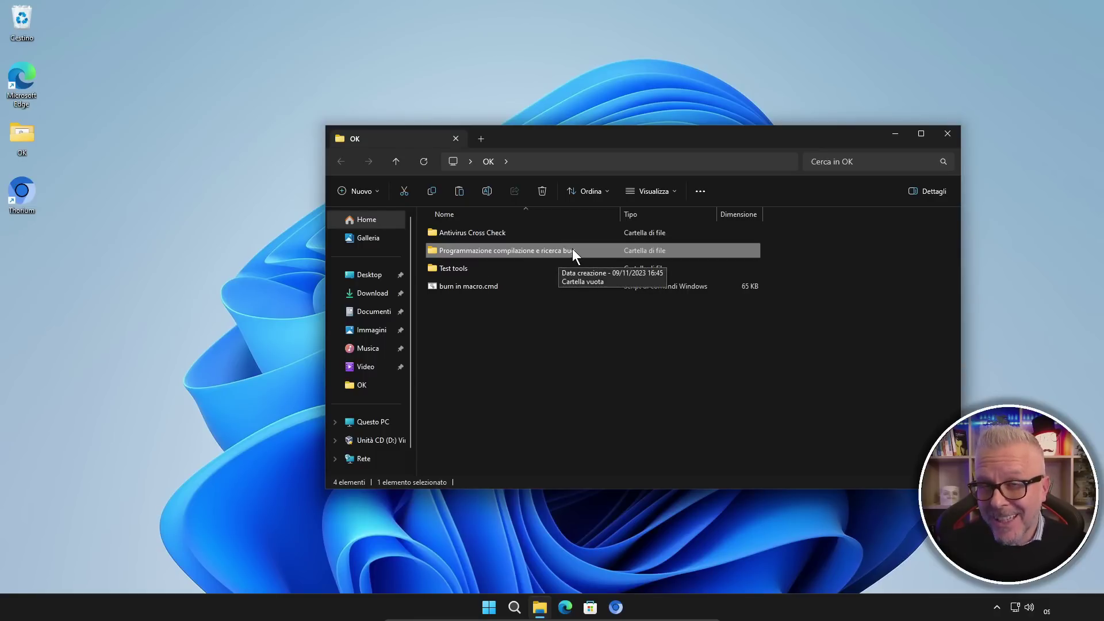
{"action": "left_click", "coordinate": [562, 366]}
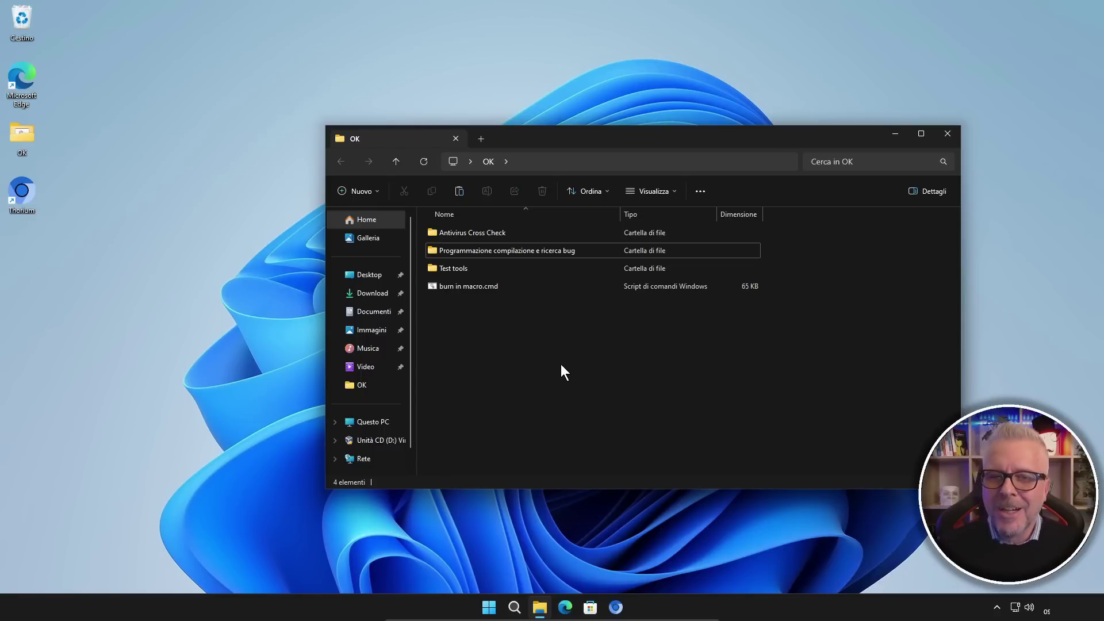
{"action": "left_click", "coordinate": [485, 248]}
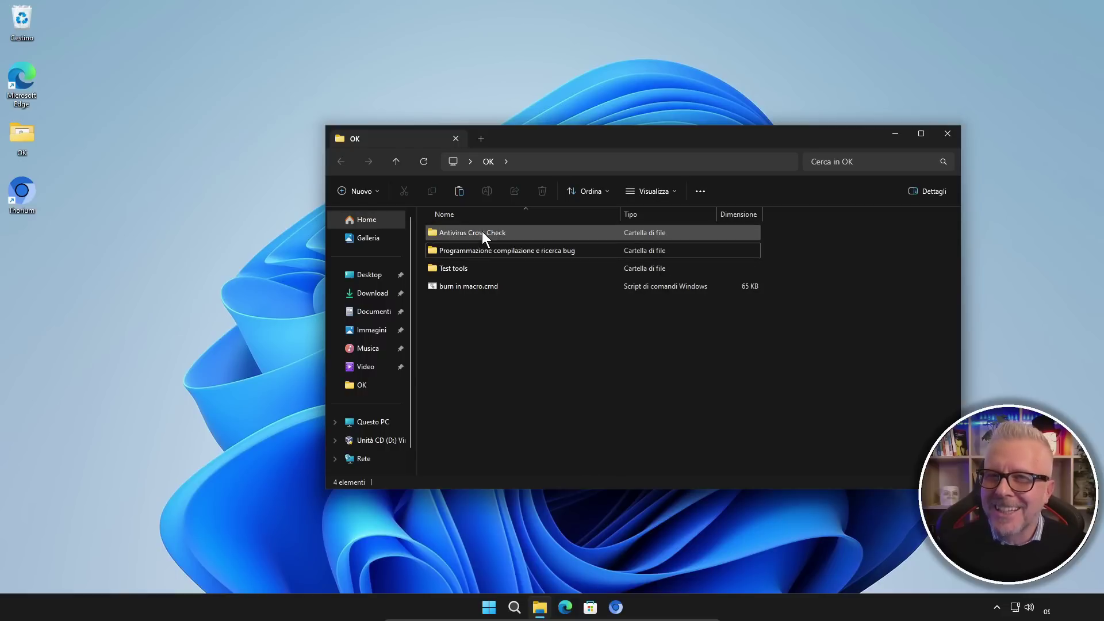
{"action": "double_click", "coordinate": [462, 270]}
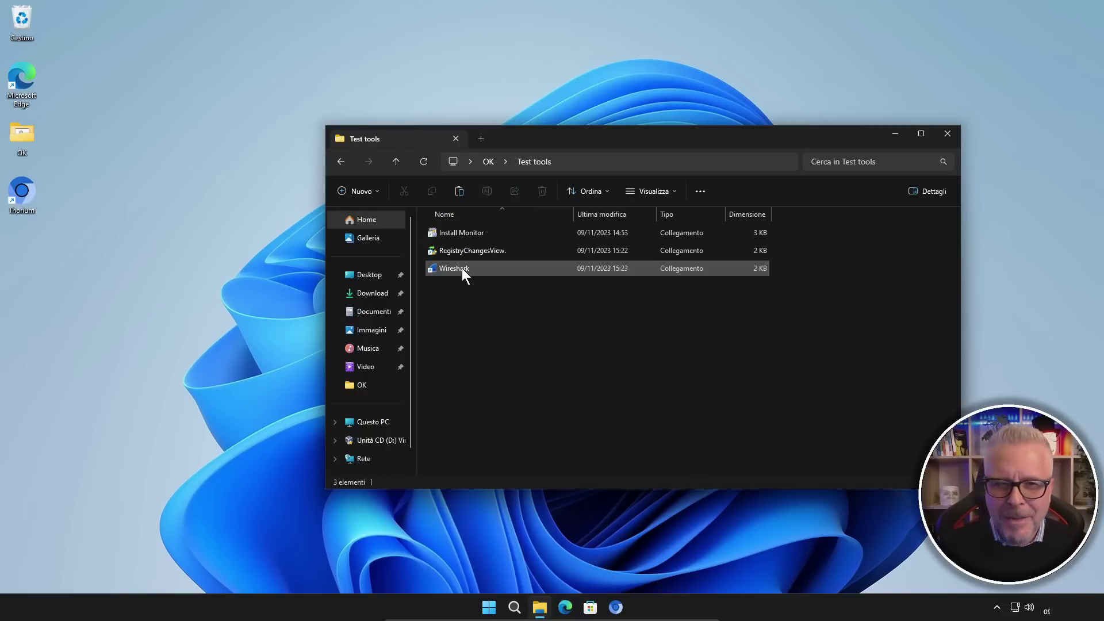
{"action": "mouse_move", "coordinate": [273, 336]}
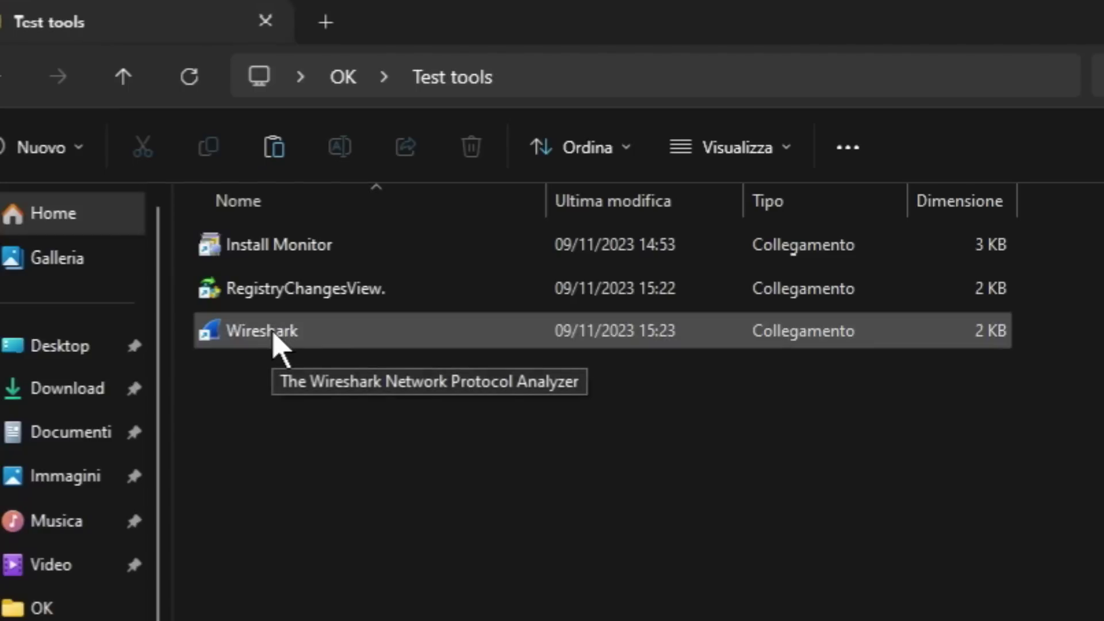
{"action": "left_click", "coordinate": [352, 331]}
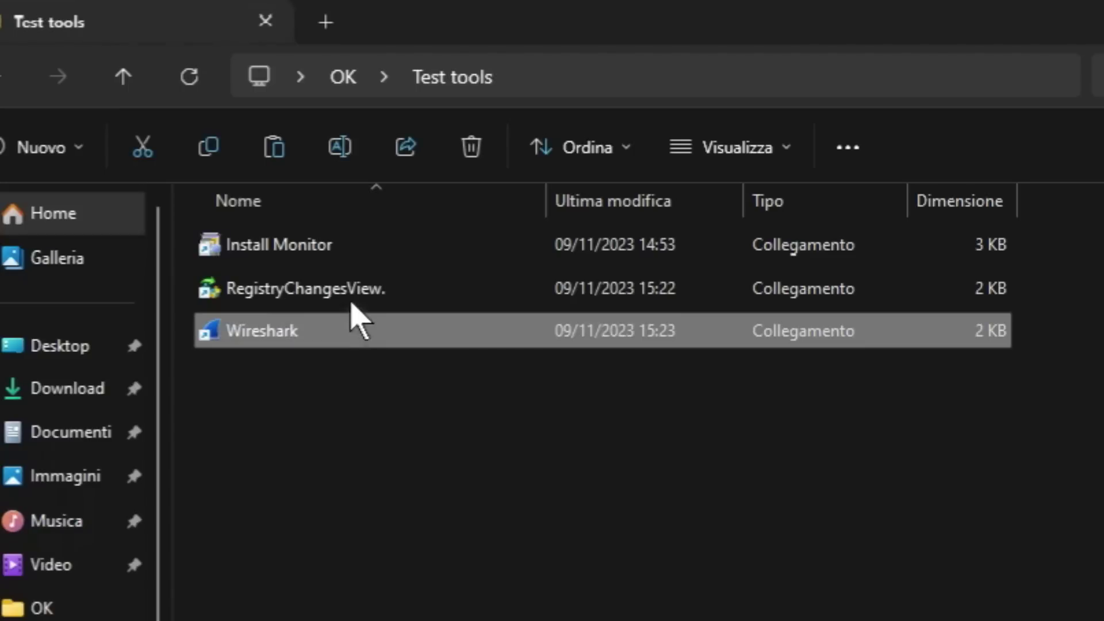
{"action": "left_click", "coordinate": [363, 293]}
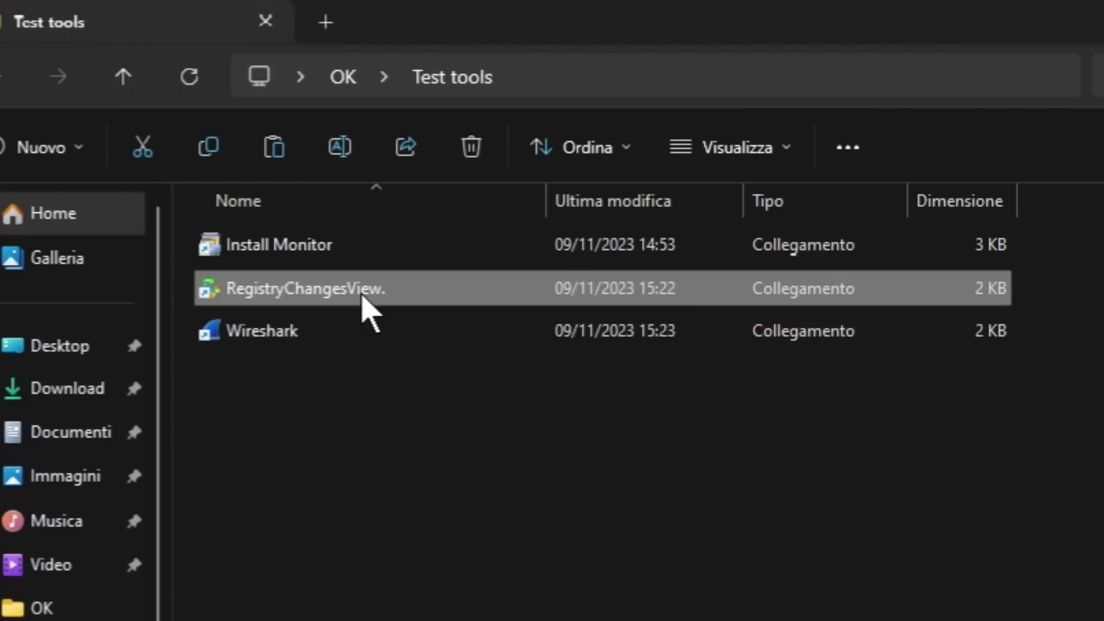
- Launch Install Monitor from the Test tools folder, allow it to make changes, and show the list of installed programs
{"action": "double_click", "coordinate": [360, 247]}
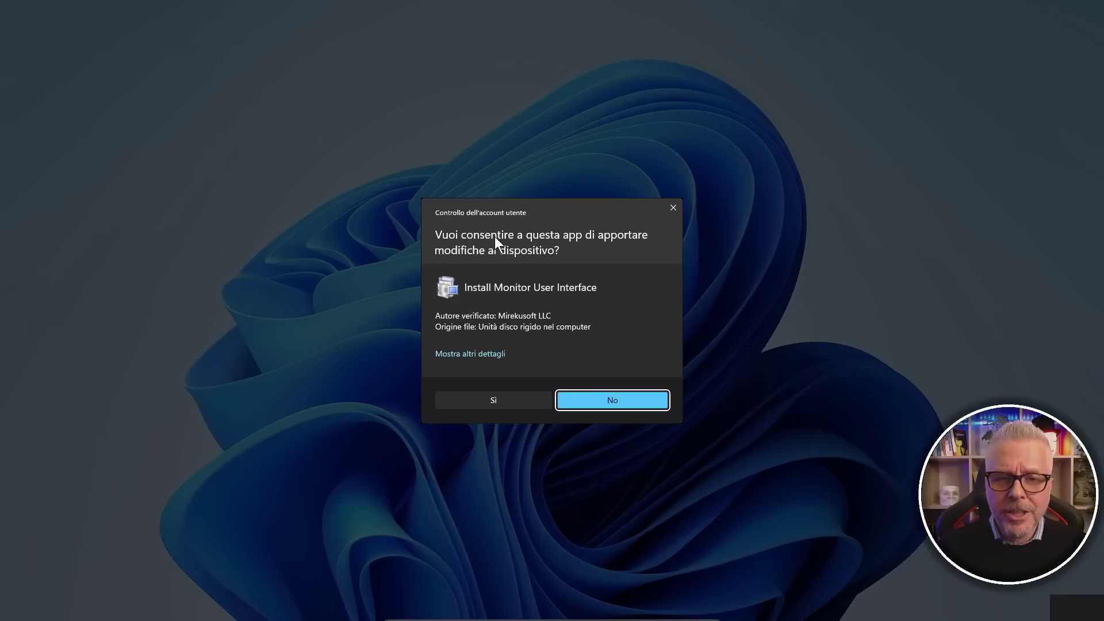
{"action": "left_click", "coordinate": [492, 401]}
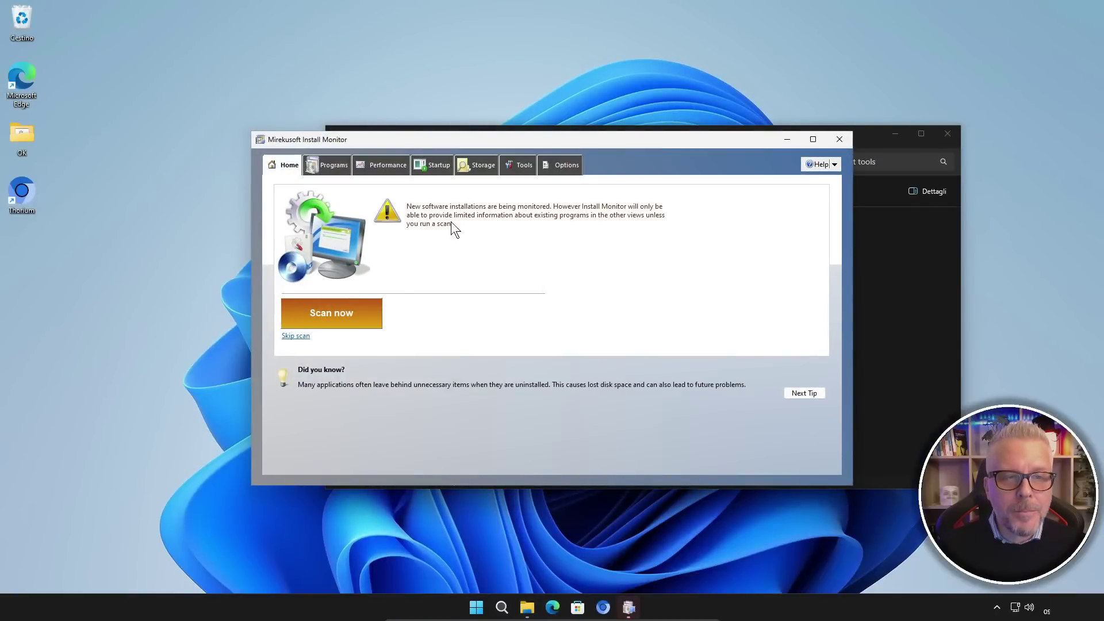
{"action": "left_click", "coordinate": [322, 164]}
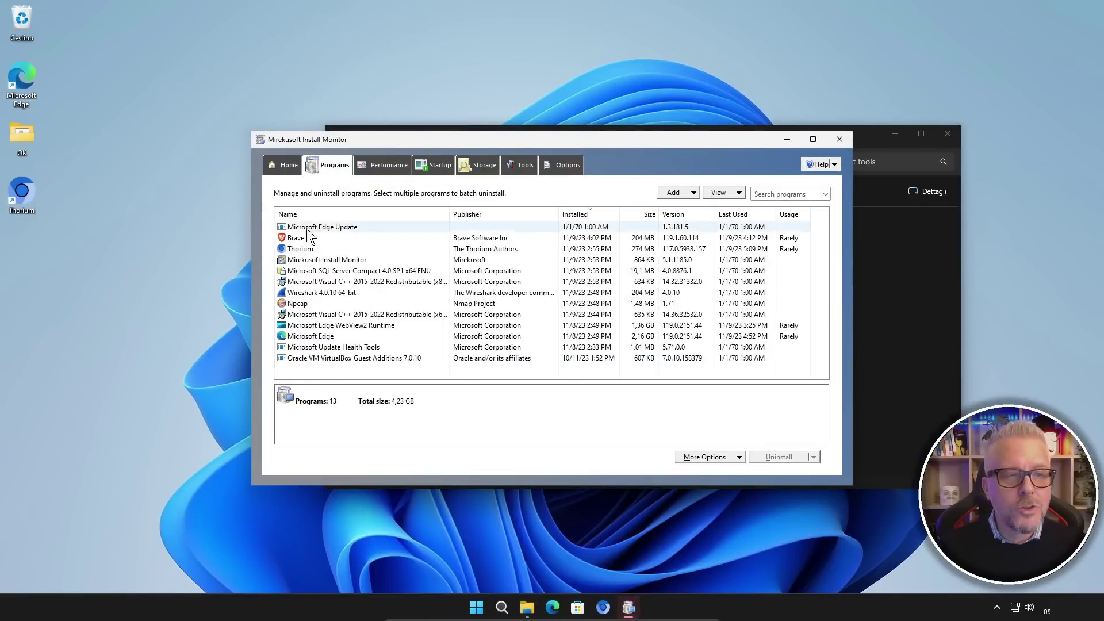
- Select Thorium in the installed programs list and show the contents its installation added to the PC
{"action": "mouse_move", "coordinate": [298, 253]}
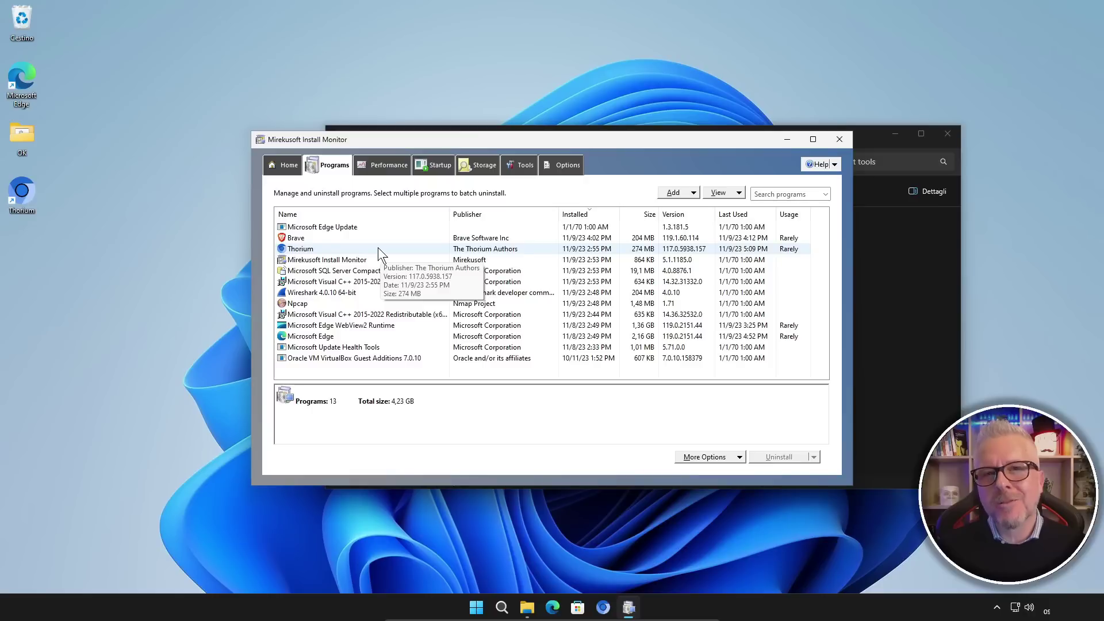
{"action": "left_click", "coordinate": [330, 249]}
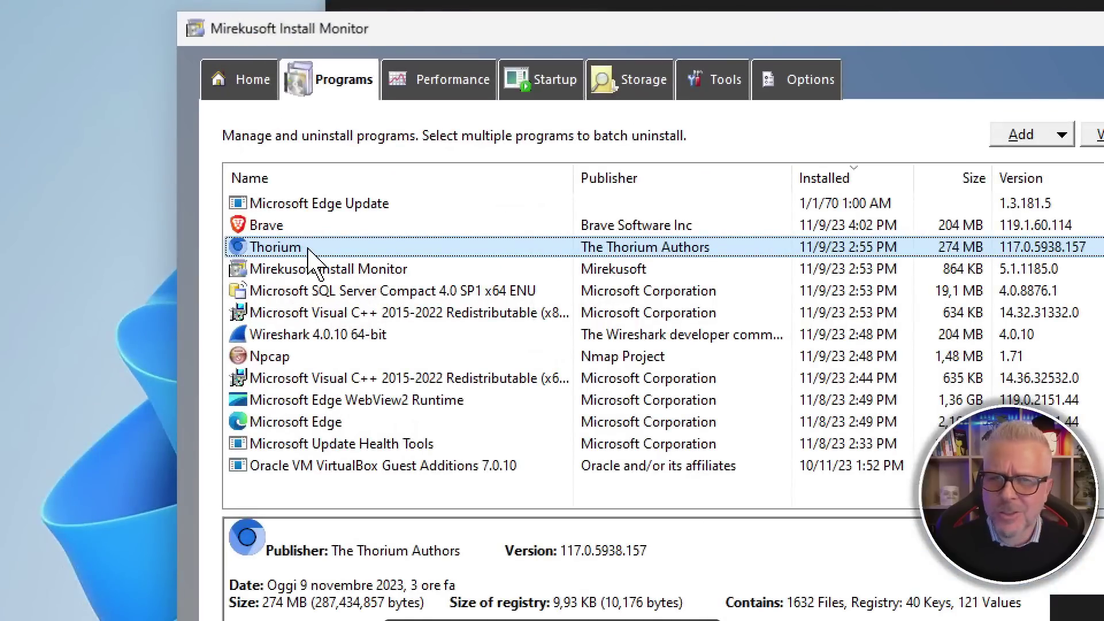
{"action": "right_click", "coordinate": [308, 253]}
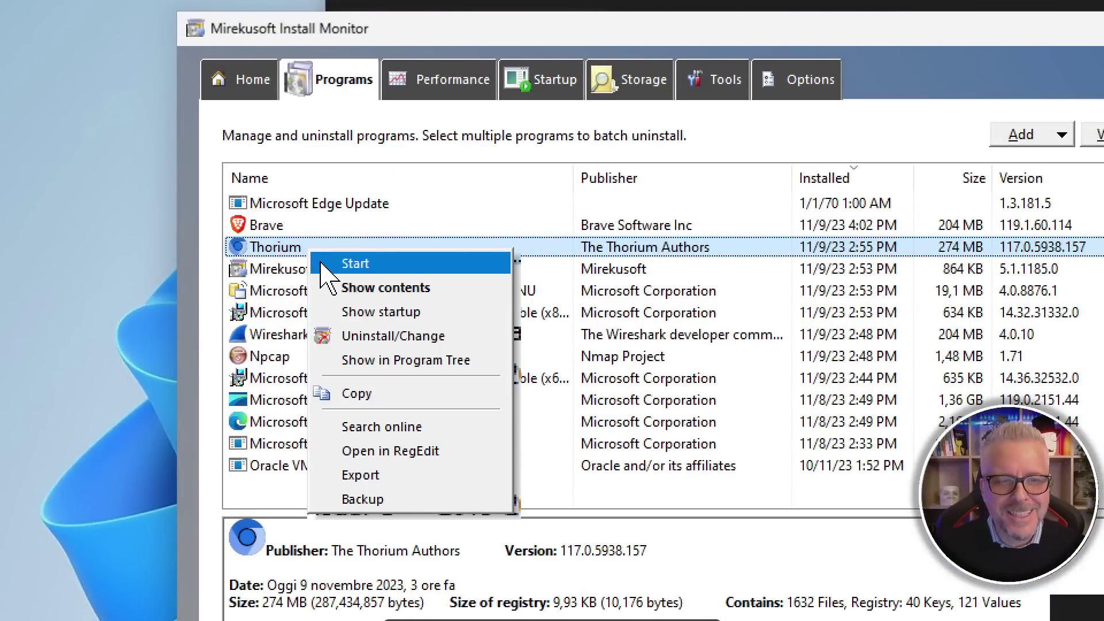
{"action": "left_click", "coordinate": [415, 295]}
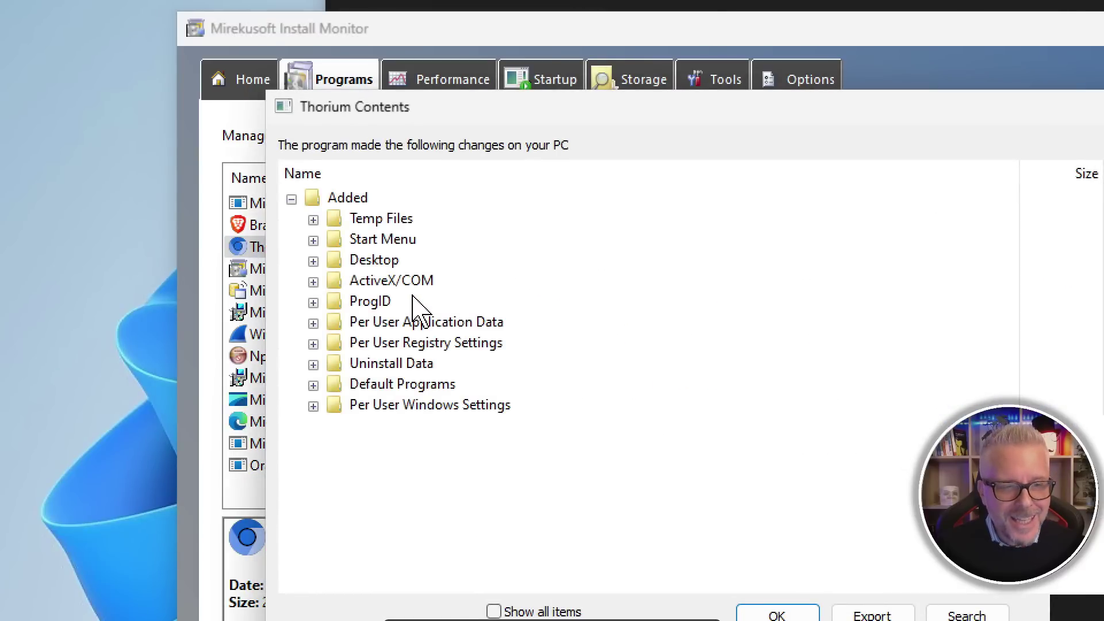
- Expand the Temp Files and Start Menu categories of Thorium's added items and inspect chromium_installer.log and Thorium.lnk
{"action": "left_click", "coordinate": [313, 220]}
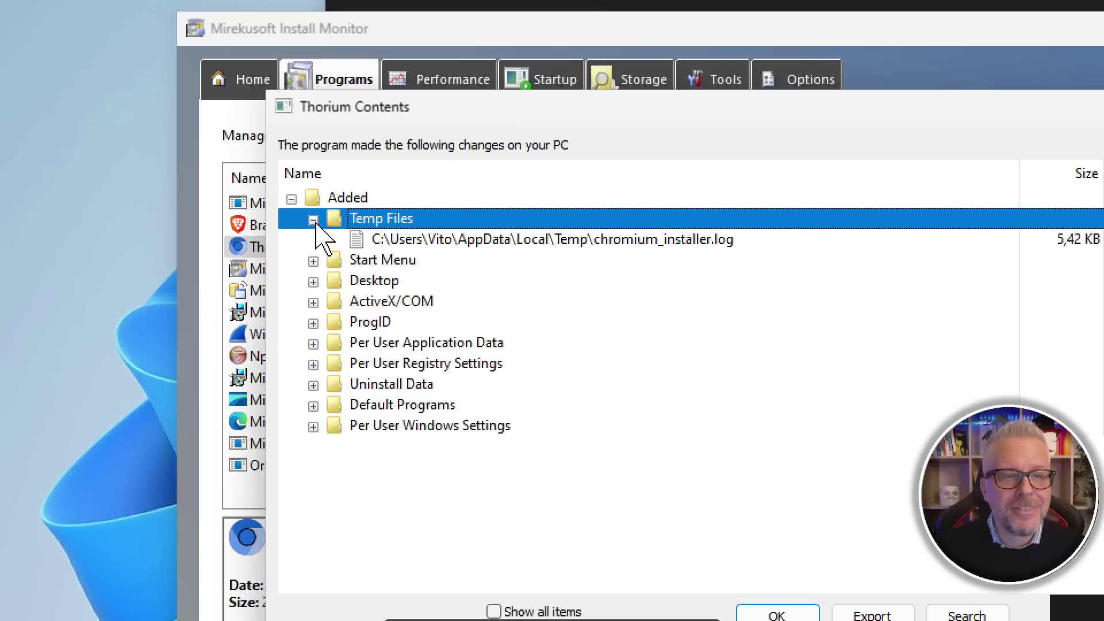
{"action": "left_click", "coordinate": [434, 245]}
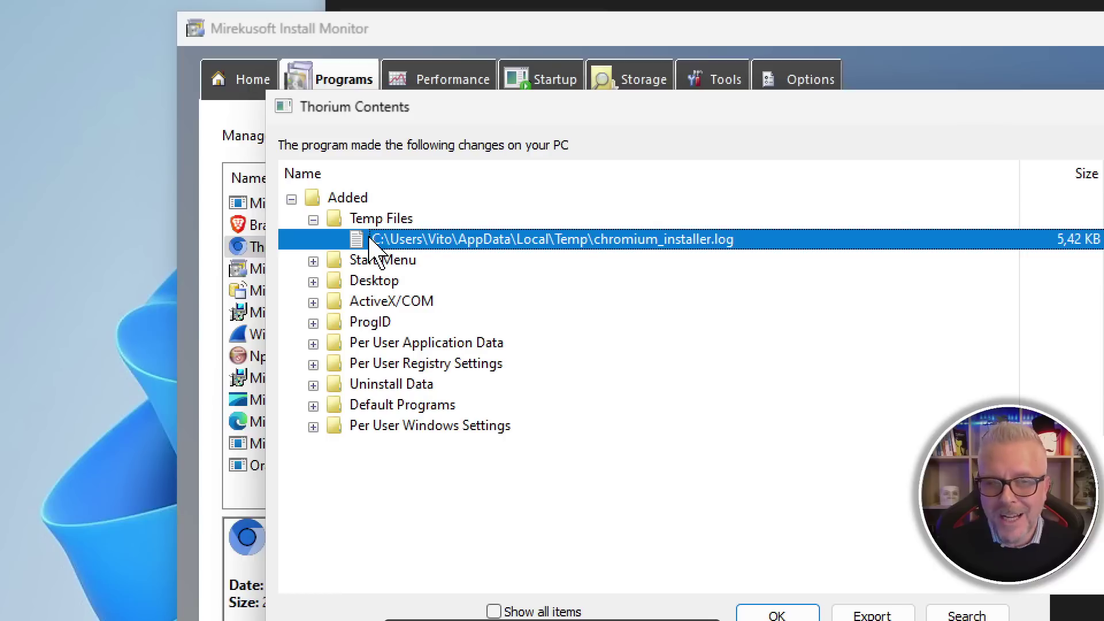
{"action": "left_click", "coordinate": [312, 262]}
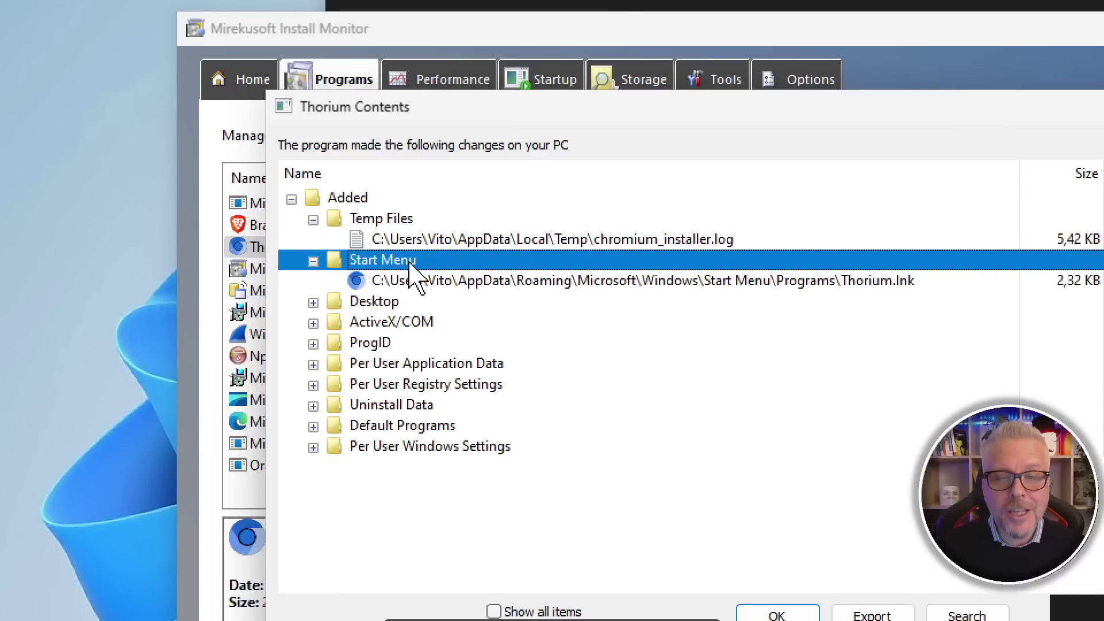
{"action": "left_click", "coordinate": [494, 280]}
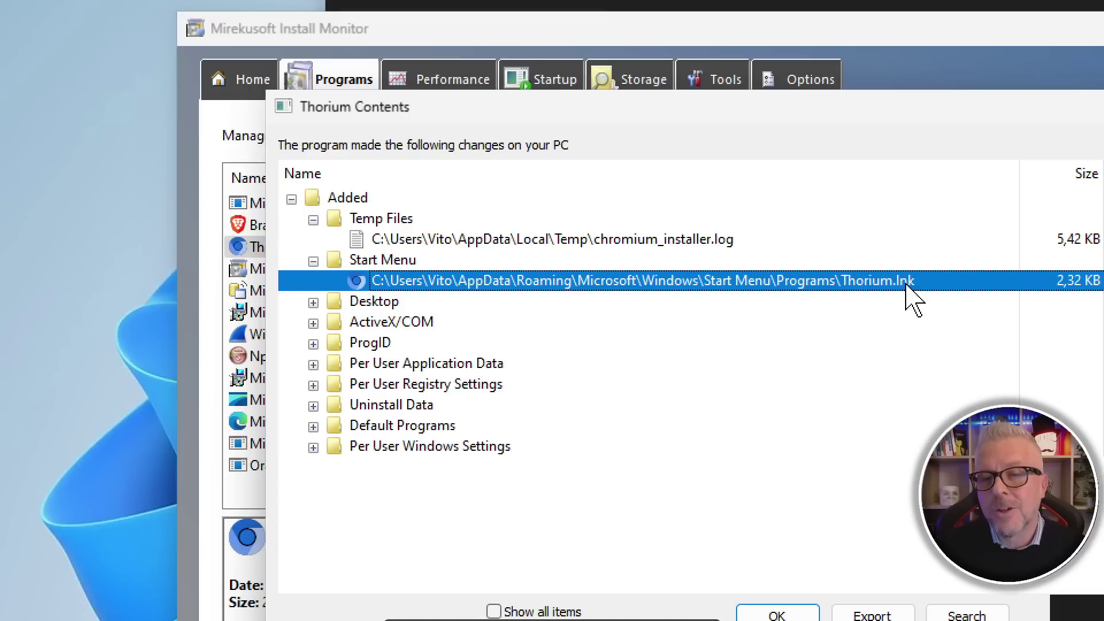
- Recheck the chromium_installer.log entry and expand the Desktop category to inspect its Thorium.lnk shortcut
{"action": "left_click", "coordinate": [685, 241]}
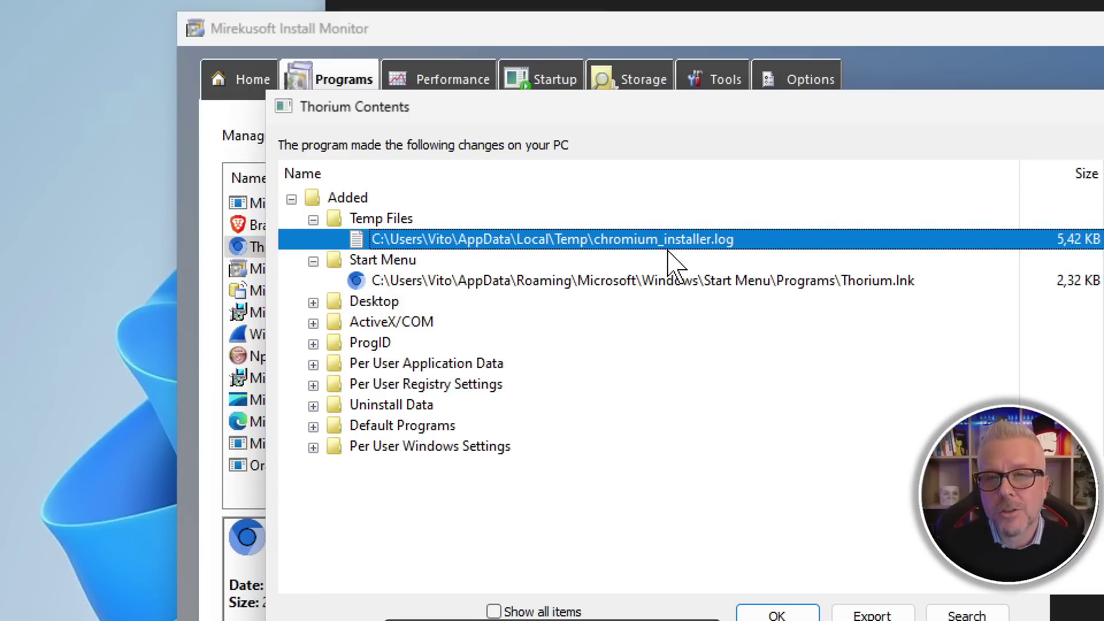
{"action": "left_click", "coordinate": [313, 303]}
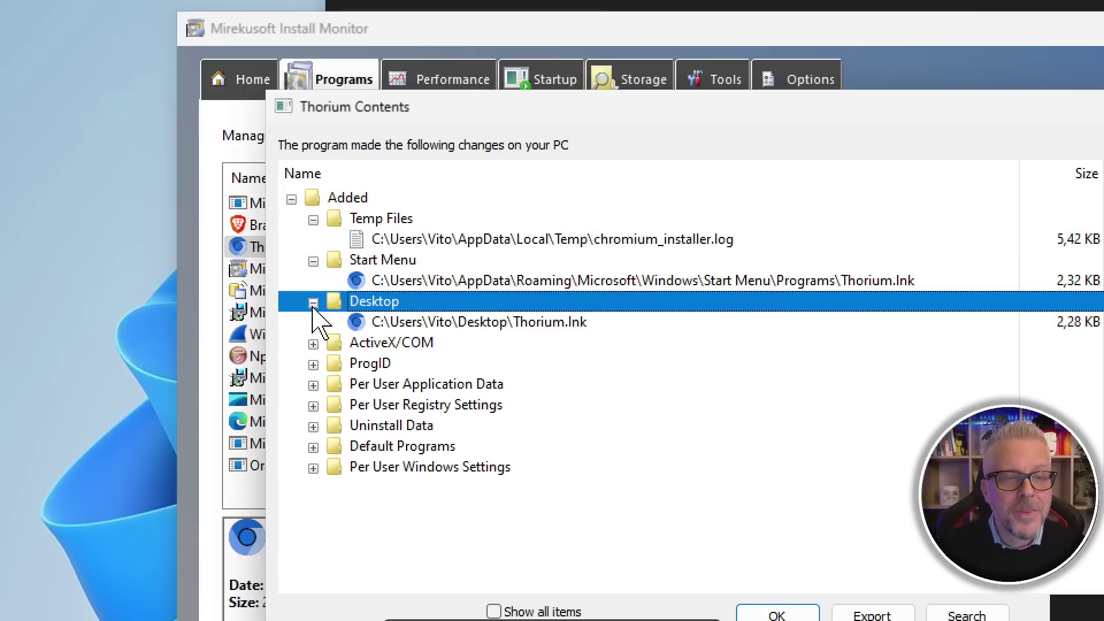
{"action": "left_click", "coordinate": [535, 323]}
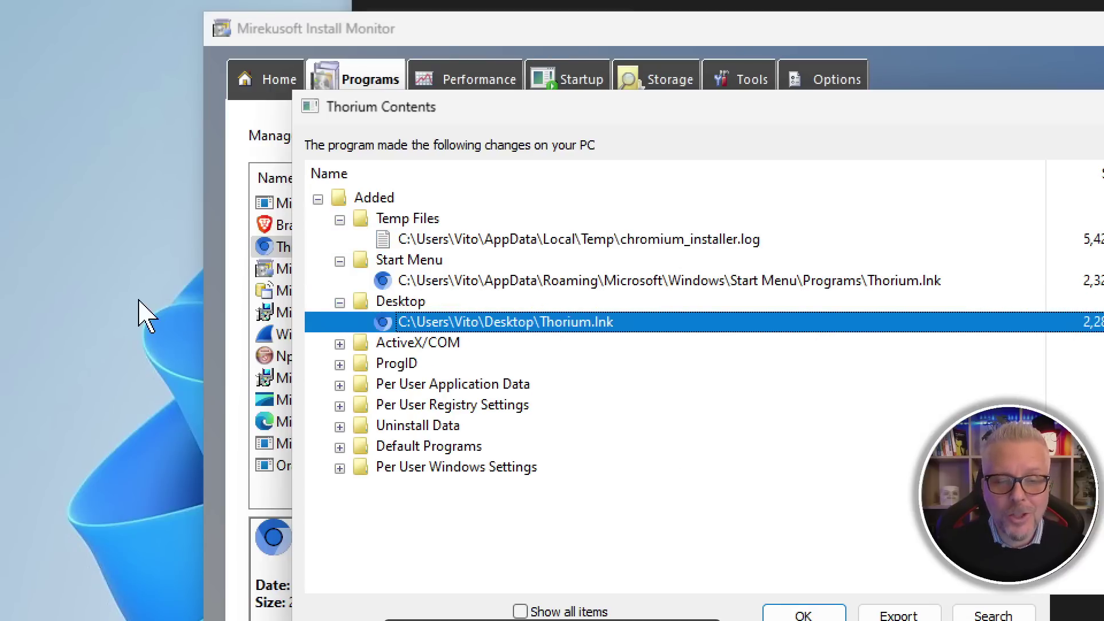
- Expand the ActiveX/COM category, inspect each of its registry entries, and close the Thorium contents and Install Monitor
{"action": "left_click", "coordinate": [340, 344]}
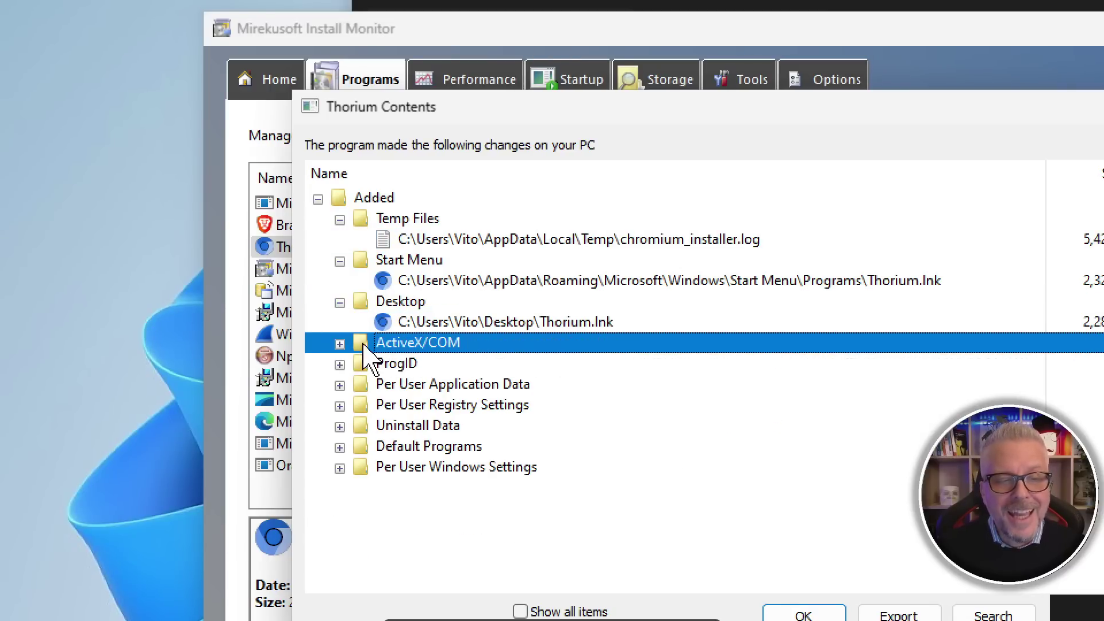
{"action": "left_click", "coordinate": [455, 364]}
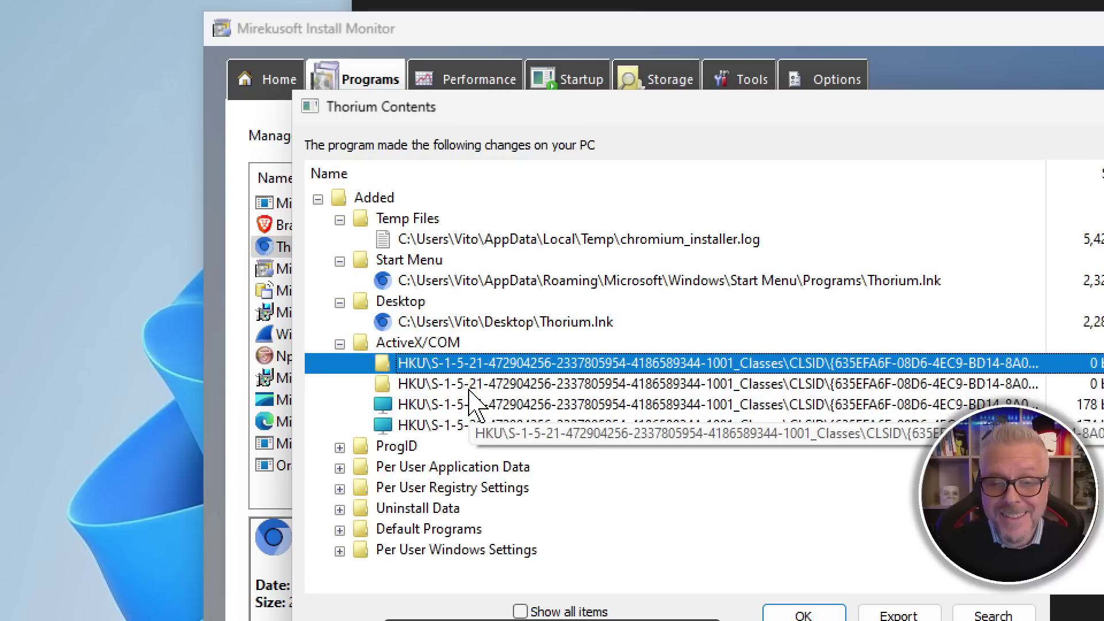
{"action": "left_click", "coordinate": [468, 384]}
{"action": "left_click", "coordinate": [476, 404]}
{"action": "left_click", "coordinate": [478, 425]}
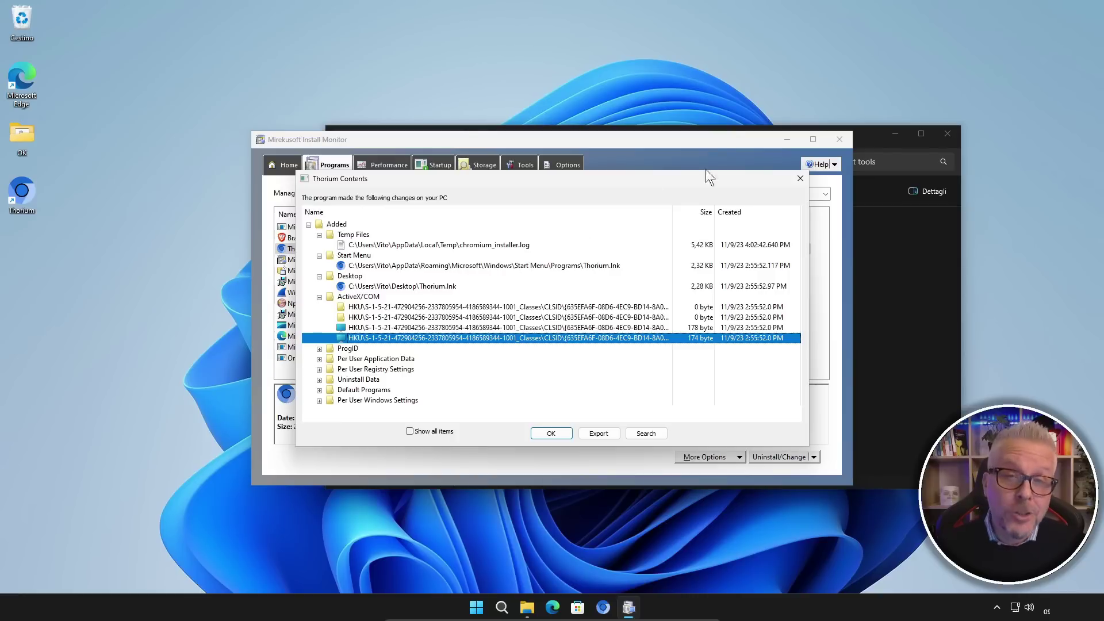
{"action": "left_click", "coordinate": [801, 178]}
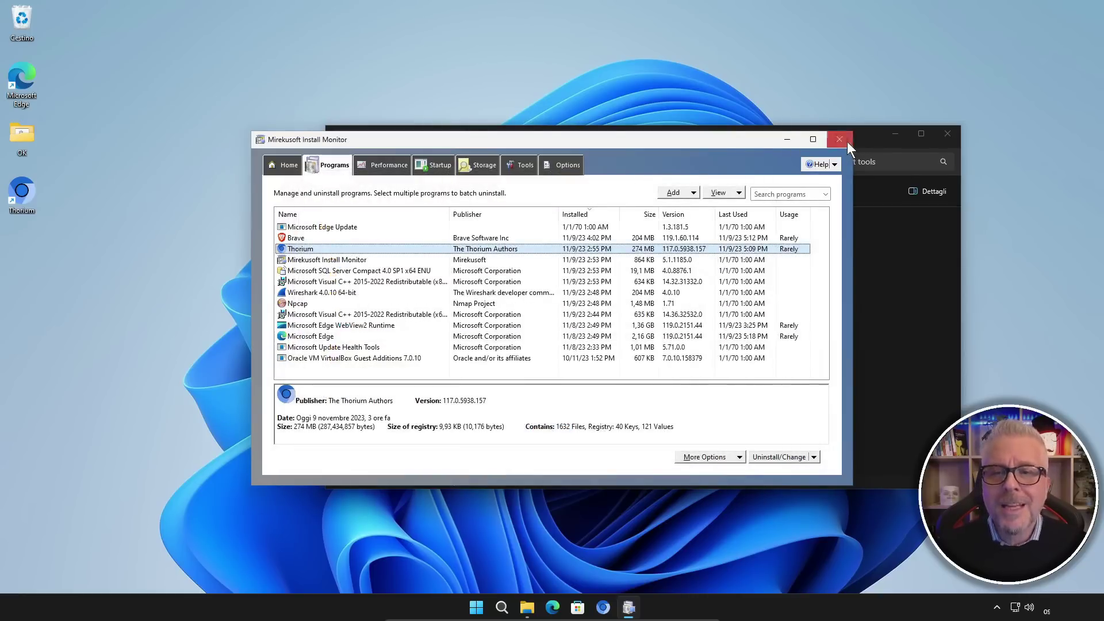
{"action": "left_click", "coordinate": [844, 139]}
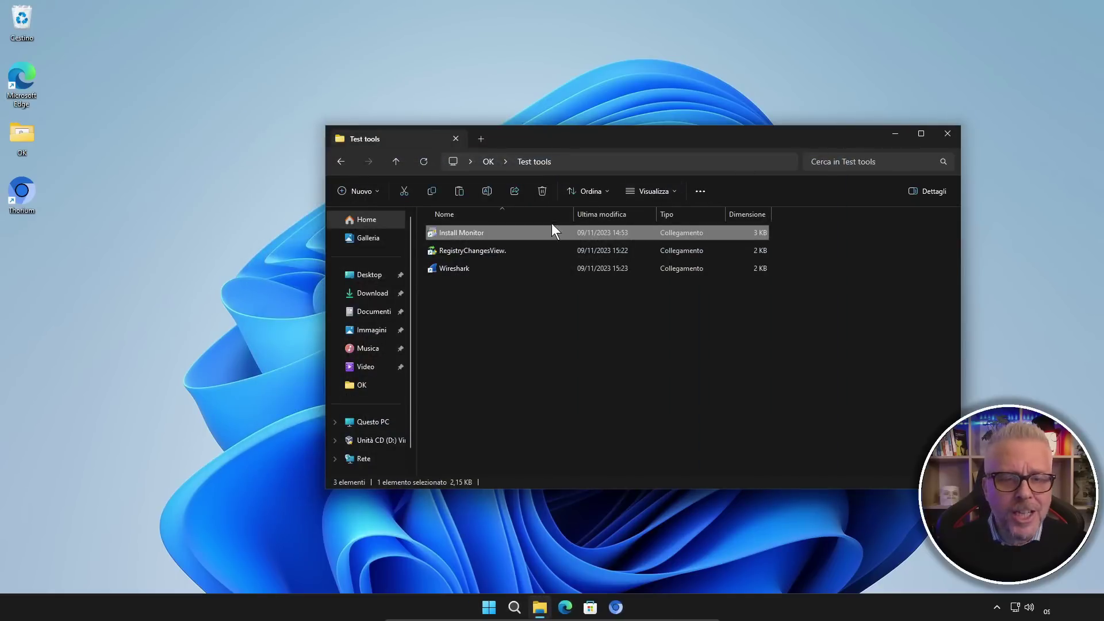
{"action": "left_click", "coordinate": [512, 250]}
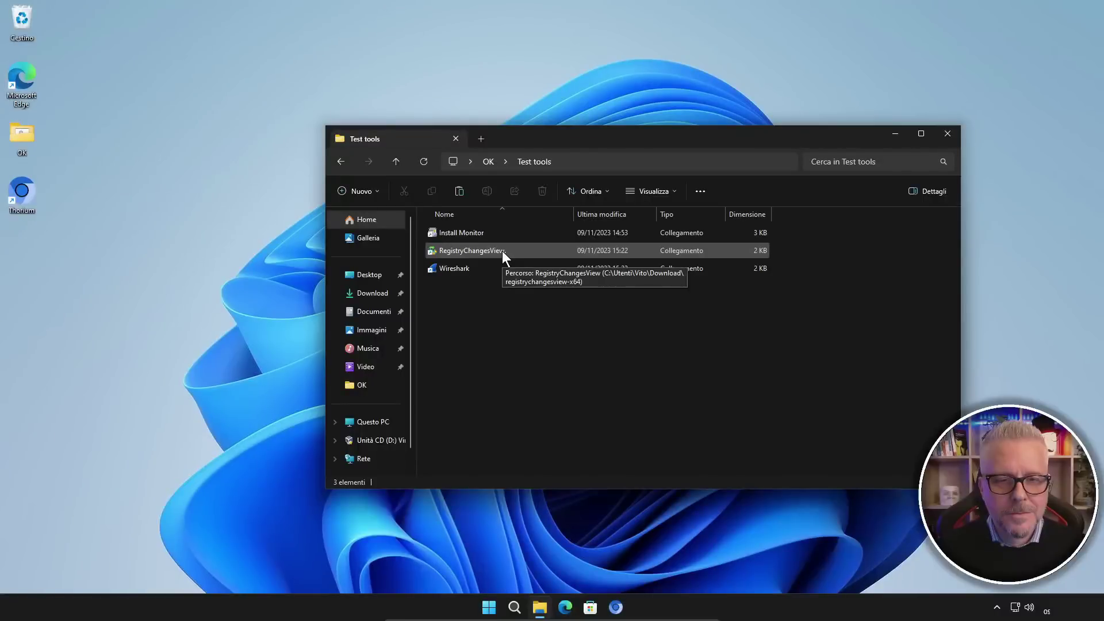
{"action": "double_click", "coordinate": [555, 250]}
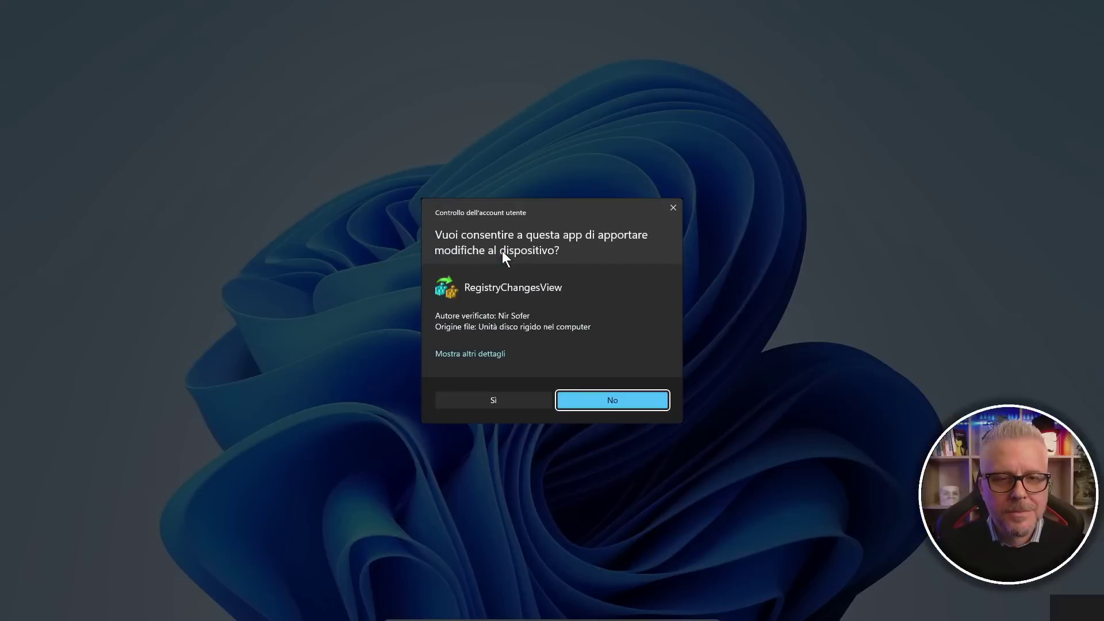
{"action": "left_click", "coordinate": [508, 403]}
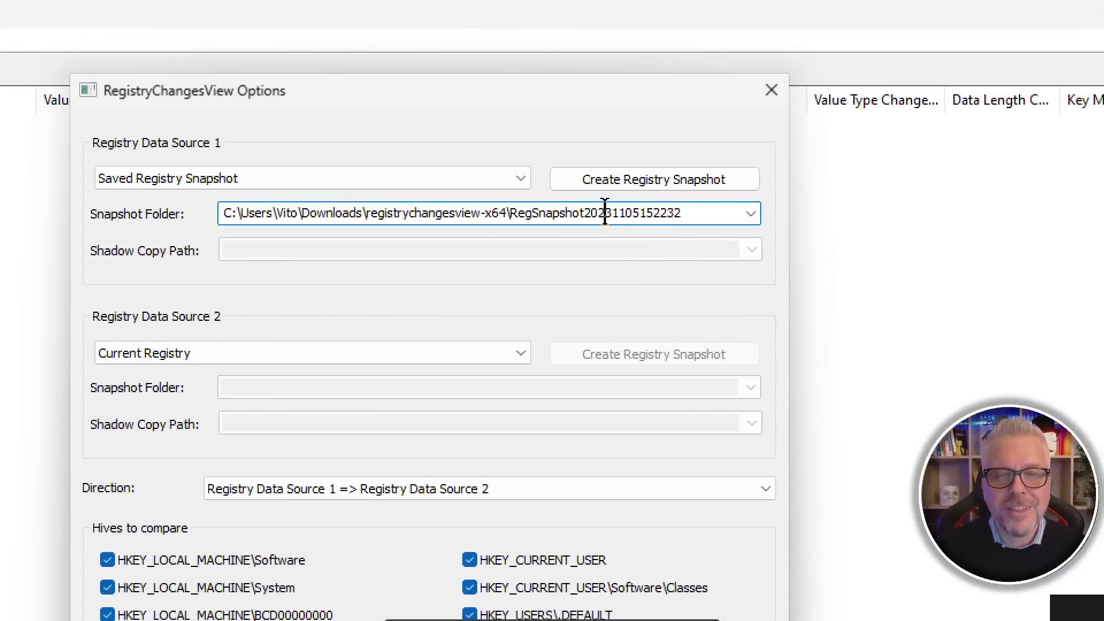
{"action": "left_click_drag", "start_coordinate": [584, 217], "coordinate": [640, 217]}
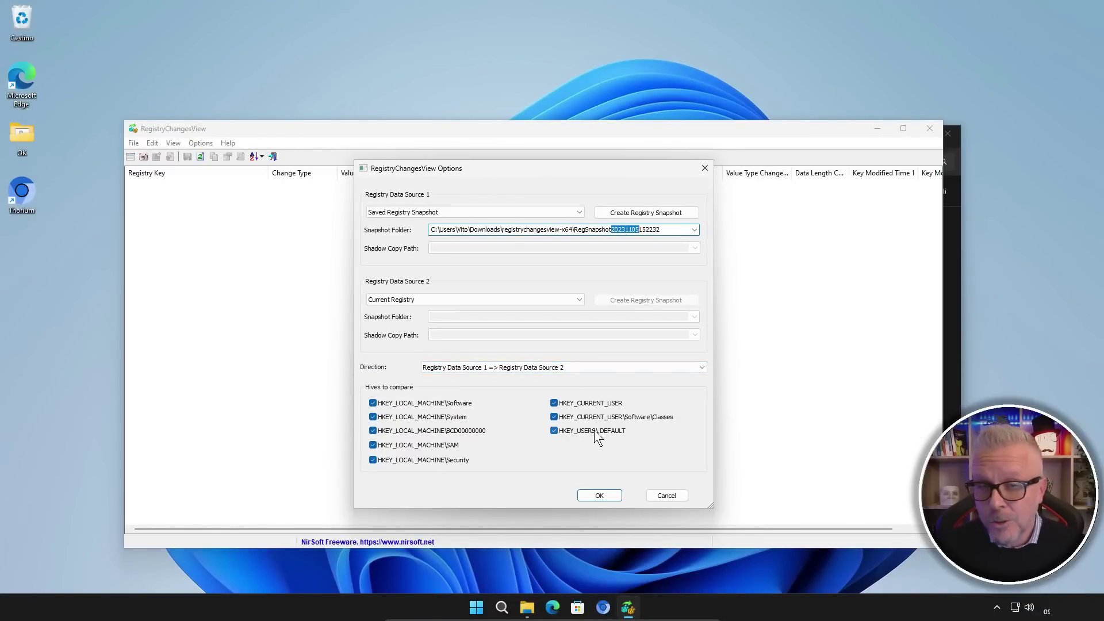
{"action": "left_click", "coordinate": [599, 496]}
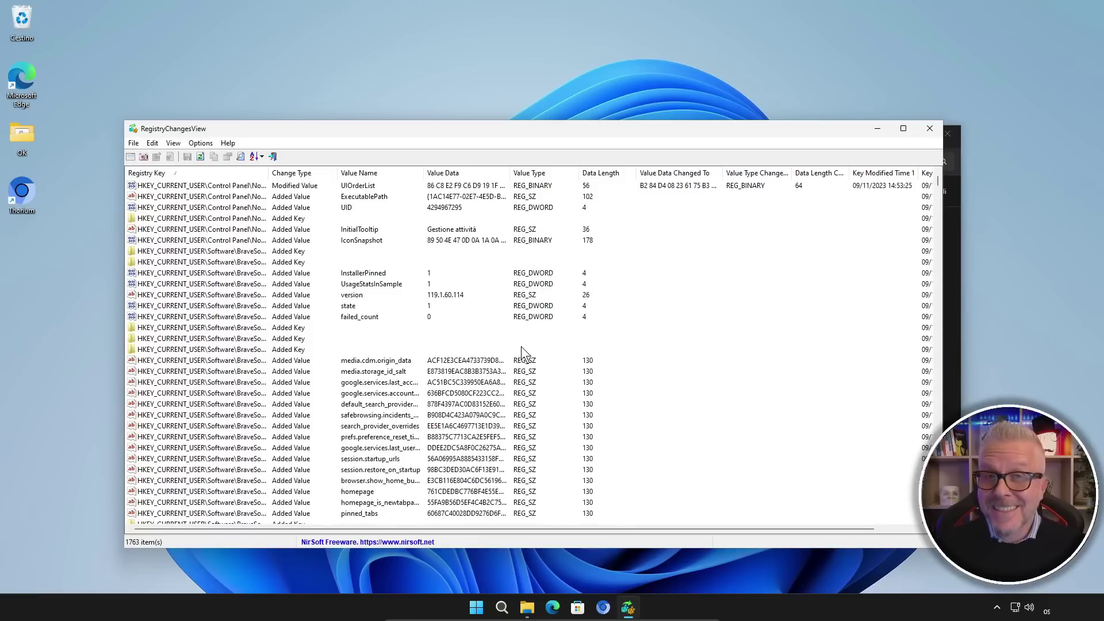
- Look through the list of registry keys and values changed since the snapshot and close RegistryChangesView
{"action": "scroll", "coordinate": [265, 225], "scroll_direction": "down", "scroll_amount": 10}
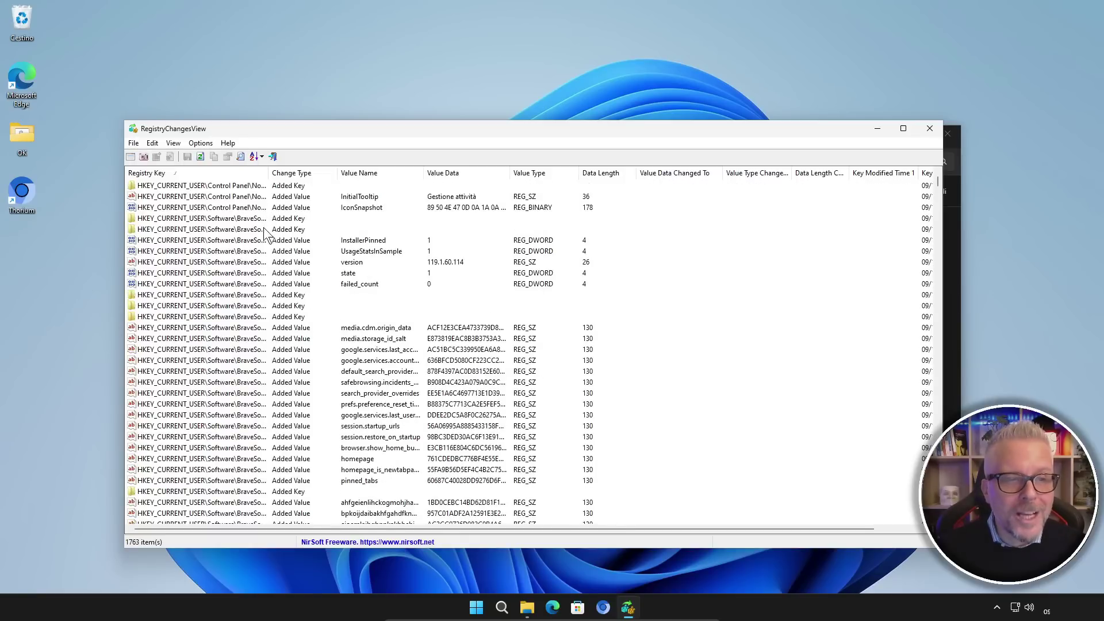
{"action": "scroll", "coordinate": [286, 295], "scroll_direction": "down", "scroll_amount": 20}
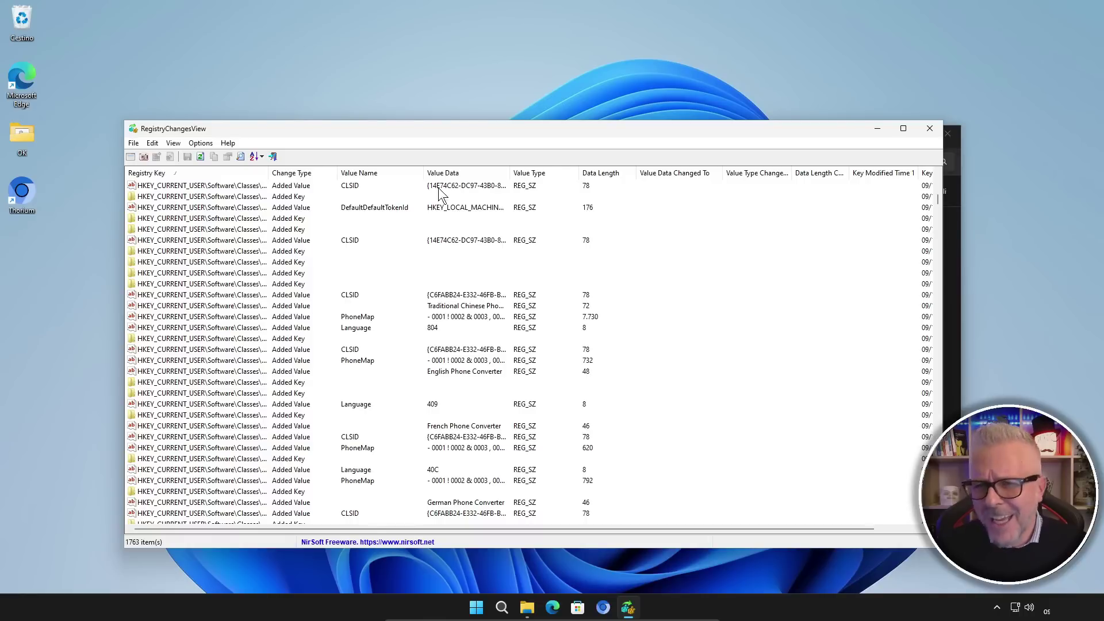
{"action": "scroll", "coordinate": [781, 249], "scroll_direction": "up", "scroll_amount": 15}
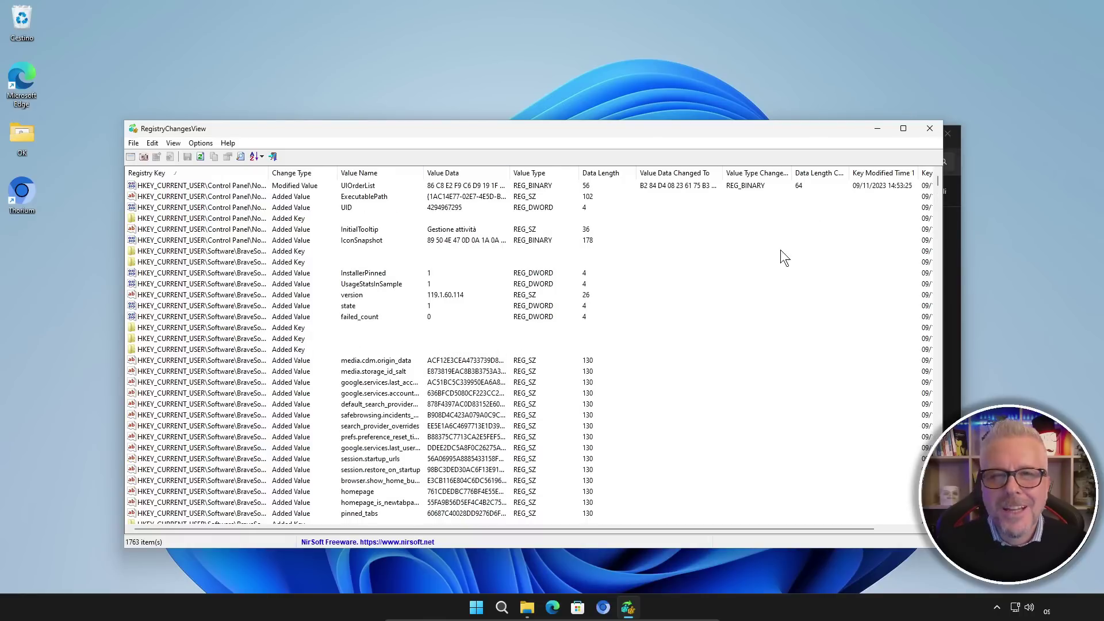
{"action": "left_click", "coordinate": [930, 130]}
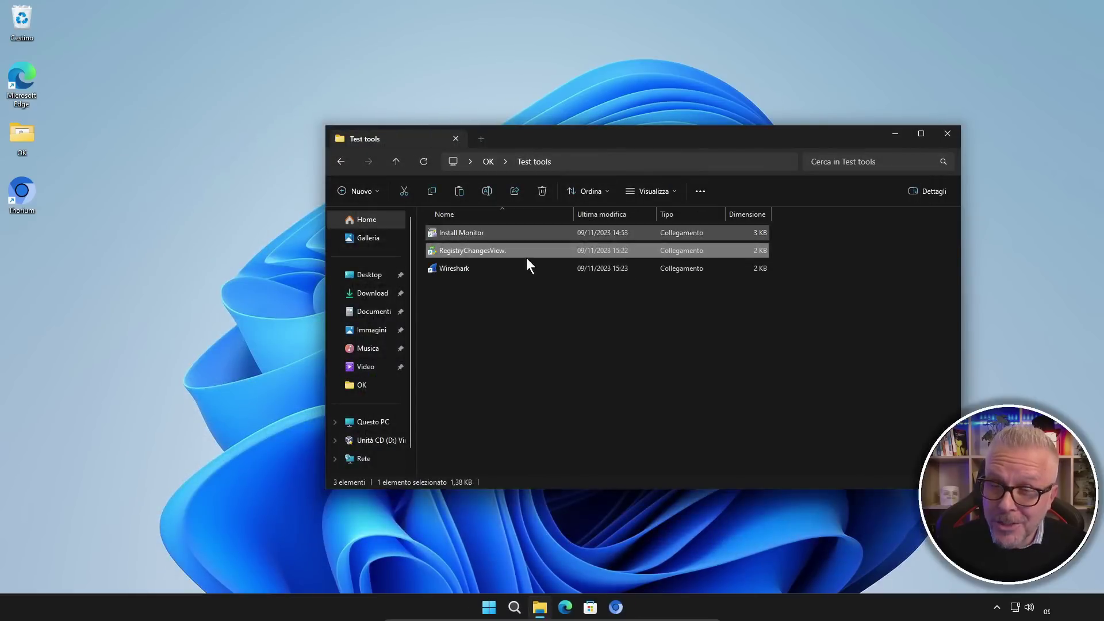
- Launch Wireshark from the Test tools folder and select the Ethernet interface
{"action": "left_click", "coordinate": [556, 312]}
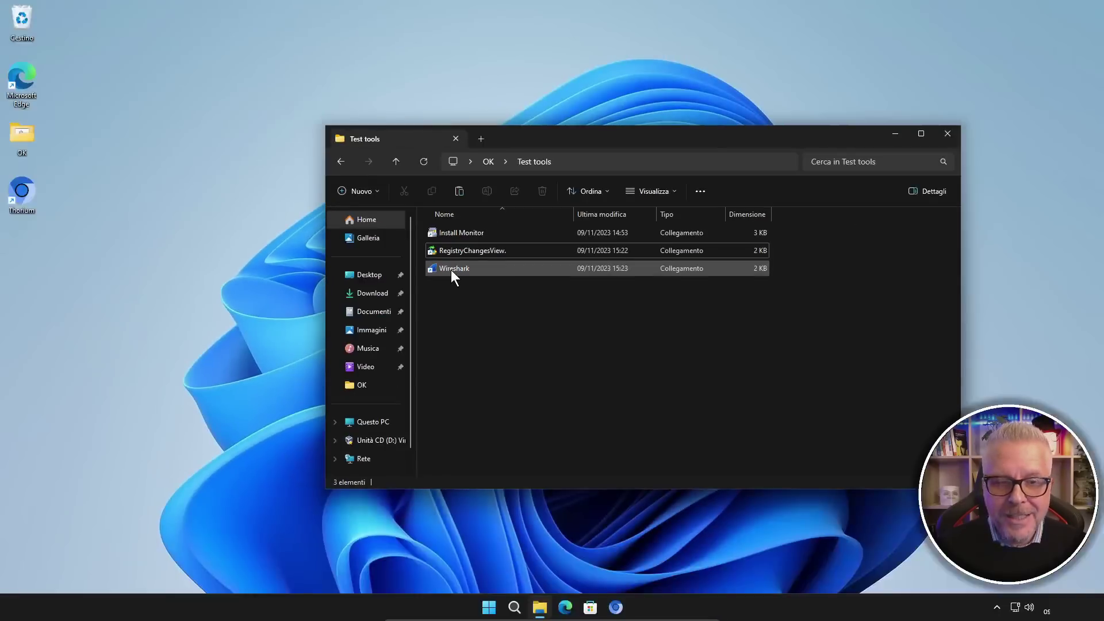
{"action": "double_click", "coordinate": [451, 272]}
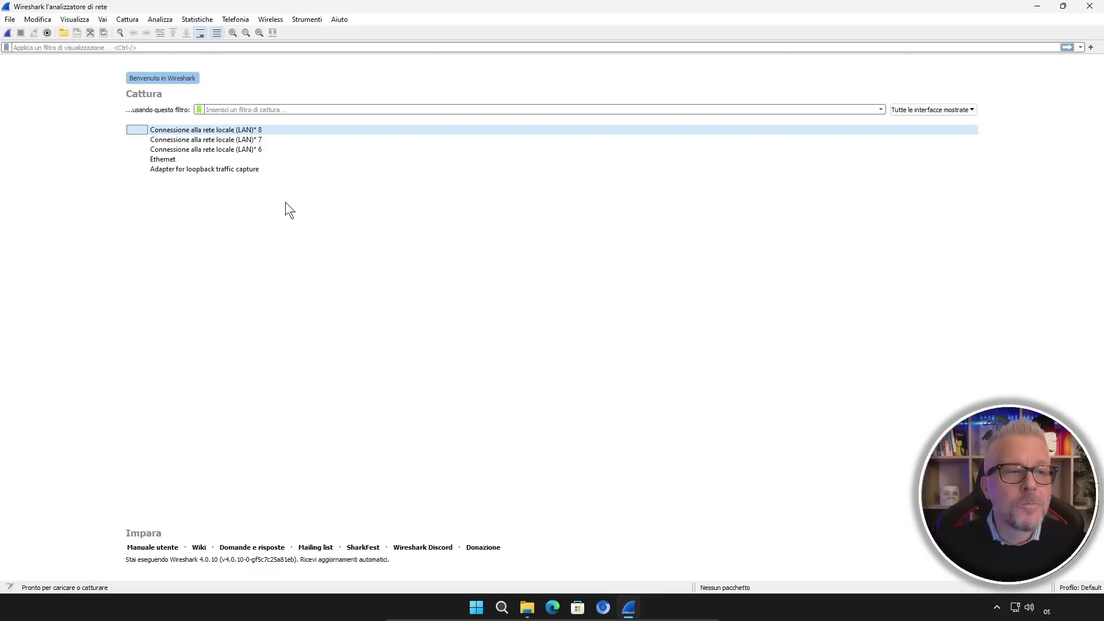
{"action": "left_click", "coordinate": [181, 159]}
- Check the PC's network adapters in the Control Panel's network connections and close the Control Panel windows
{"action": "left_click", "coordinate": [527, 608]}
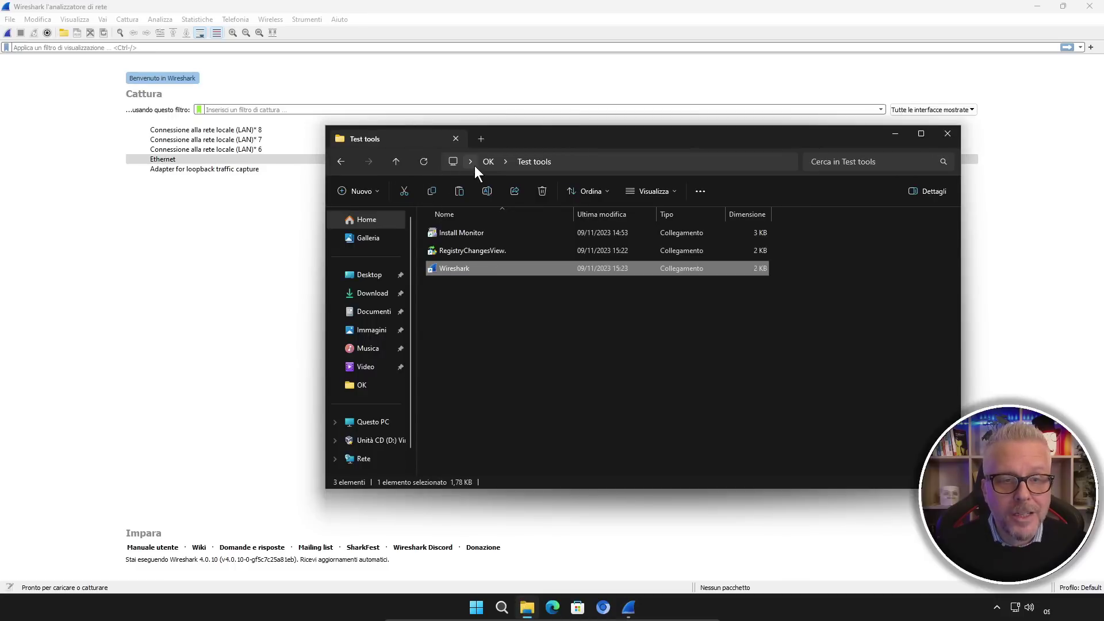
{"action": "left_click", "coordinate": [470, 163]}
{"action": "scroll", "coordinate": [496, 330], "scroll_direction": "down", "scroll_amount": 3}
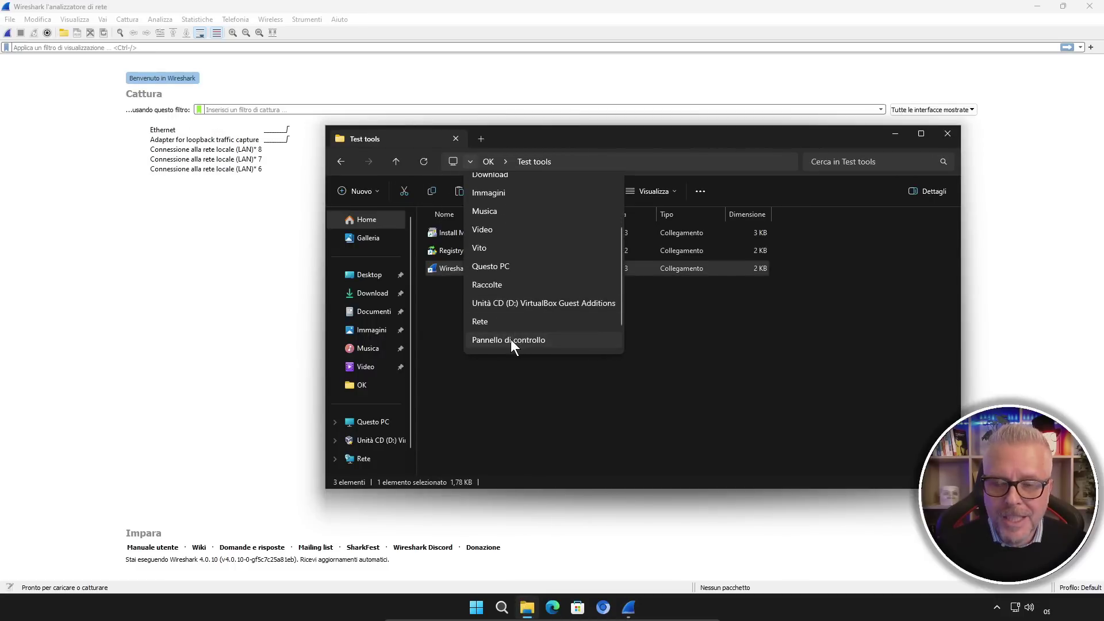
{"action": "left_click", "coordinate": [511, 339]}
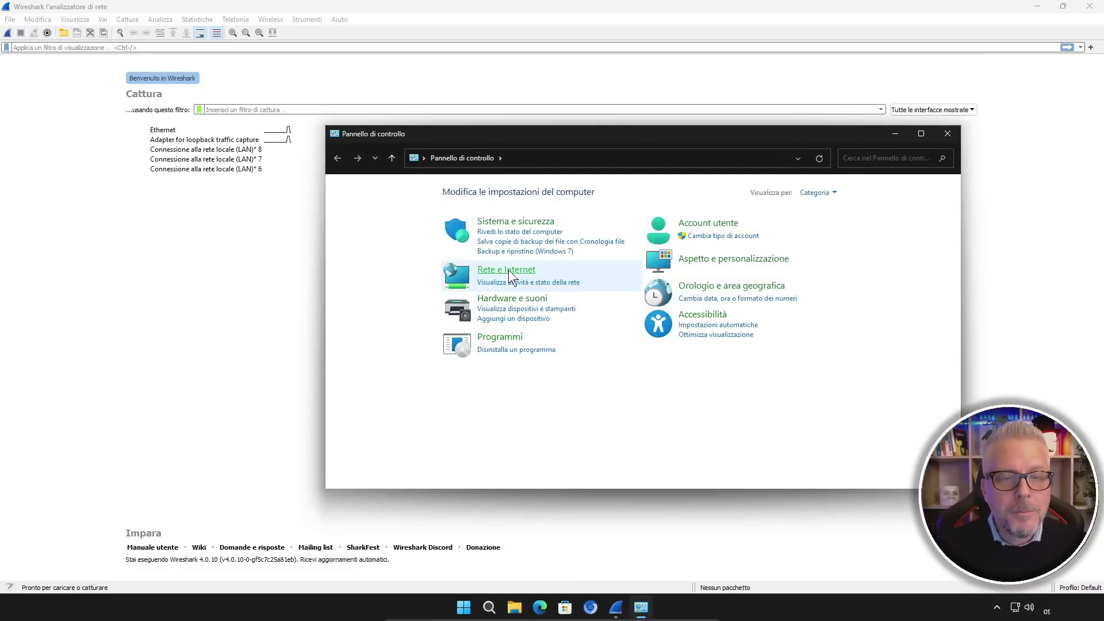
{"action": "left_click", "coordinate": [509, 271]}
{"action": "left_click", "coordinate": [509, 202]}
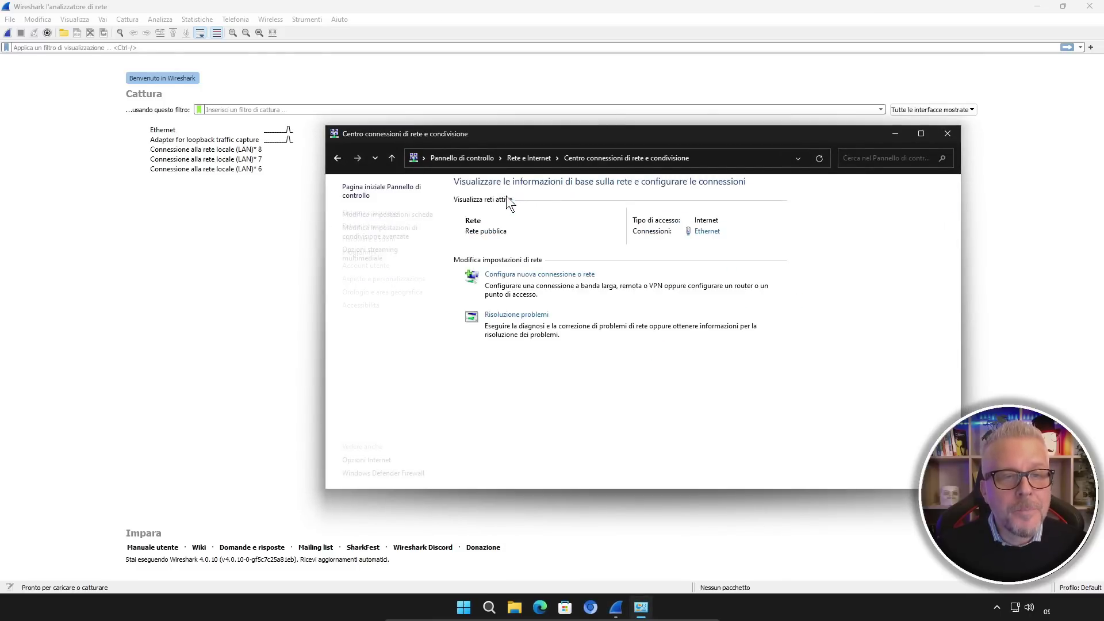
{"action": "left_click", "coordinate": [402, 216]}
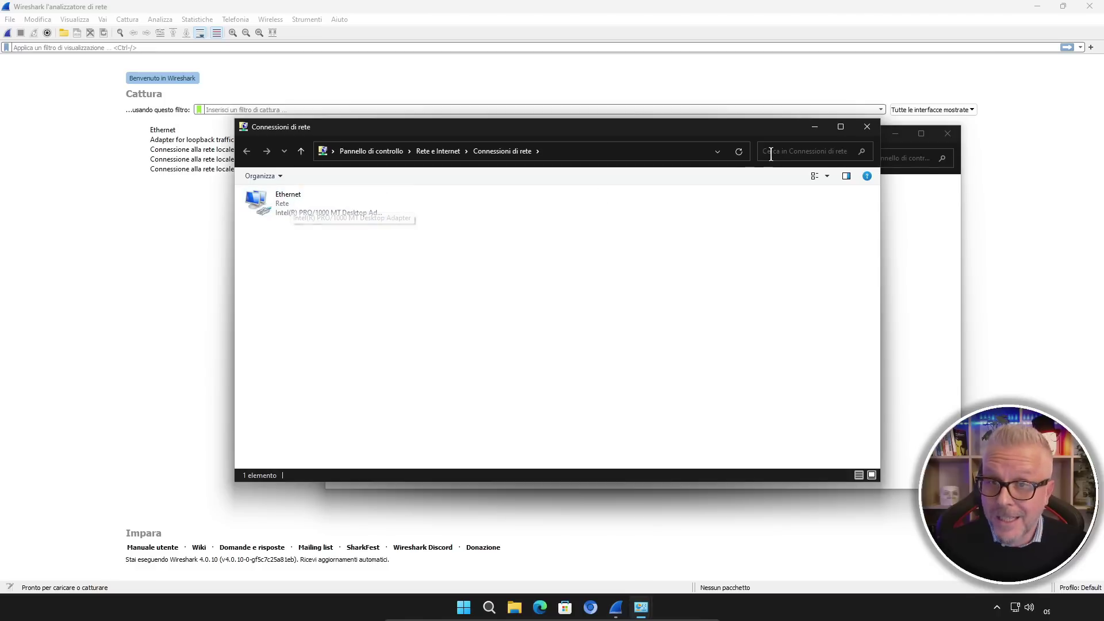
{"action": "left_click", "coordinate": [867, 126]}
{"action": "left_click", "coordinate": [948, 134]}
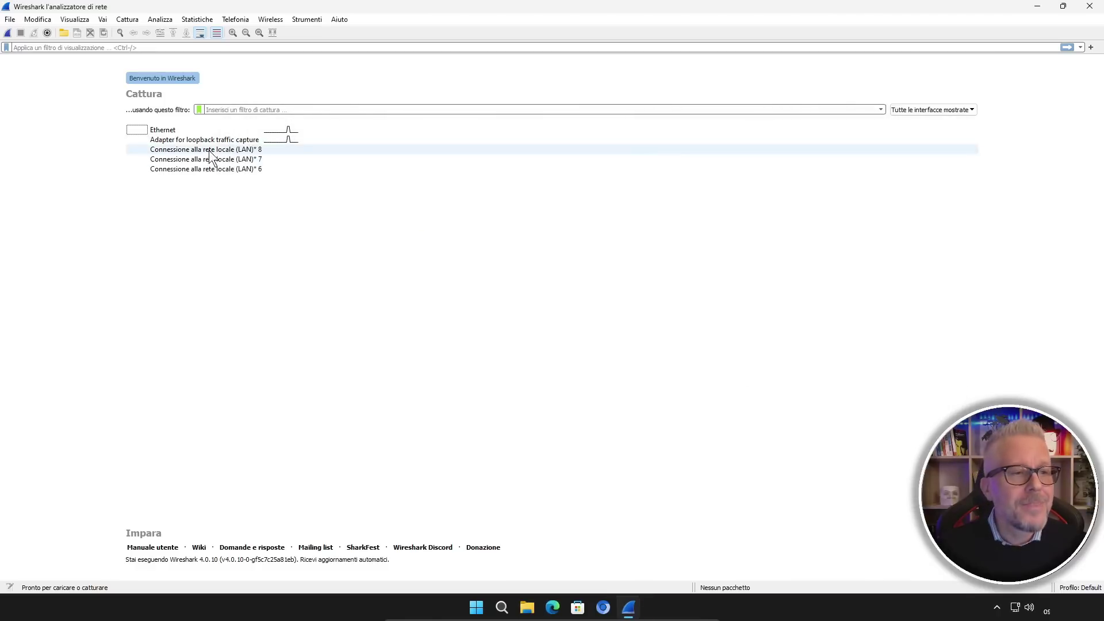
- Start capturing packets on the Ethernet interface and launch Thorium to review its network traffic in Wireshark
{"action": "left_click", "coordinate": [196, 129]}
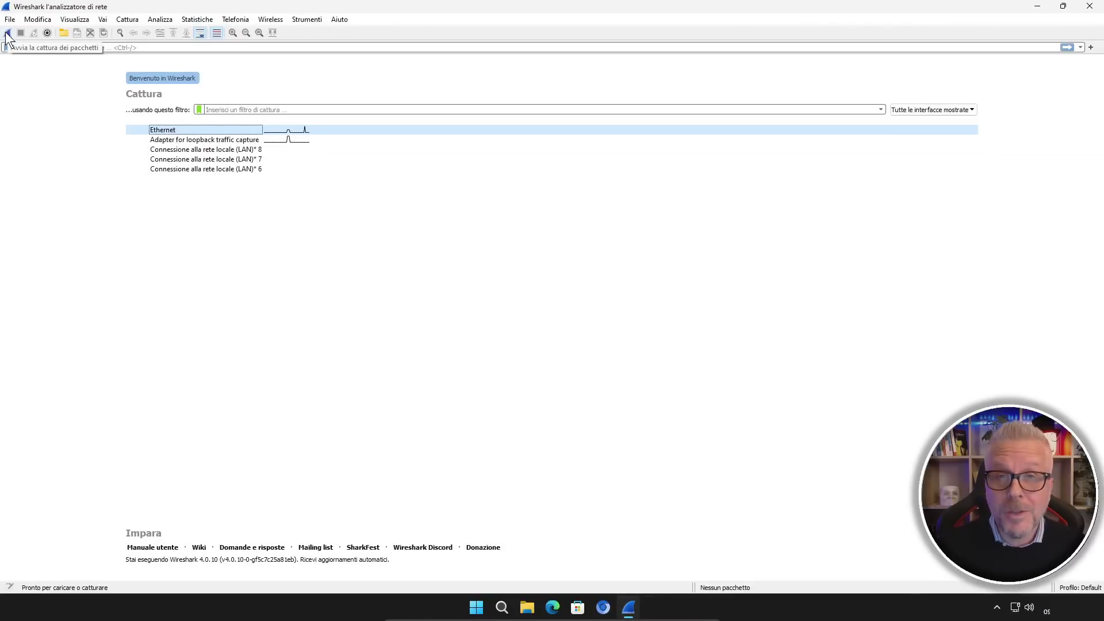
{"action": "left_click", "coordinate": [7, 33]}
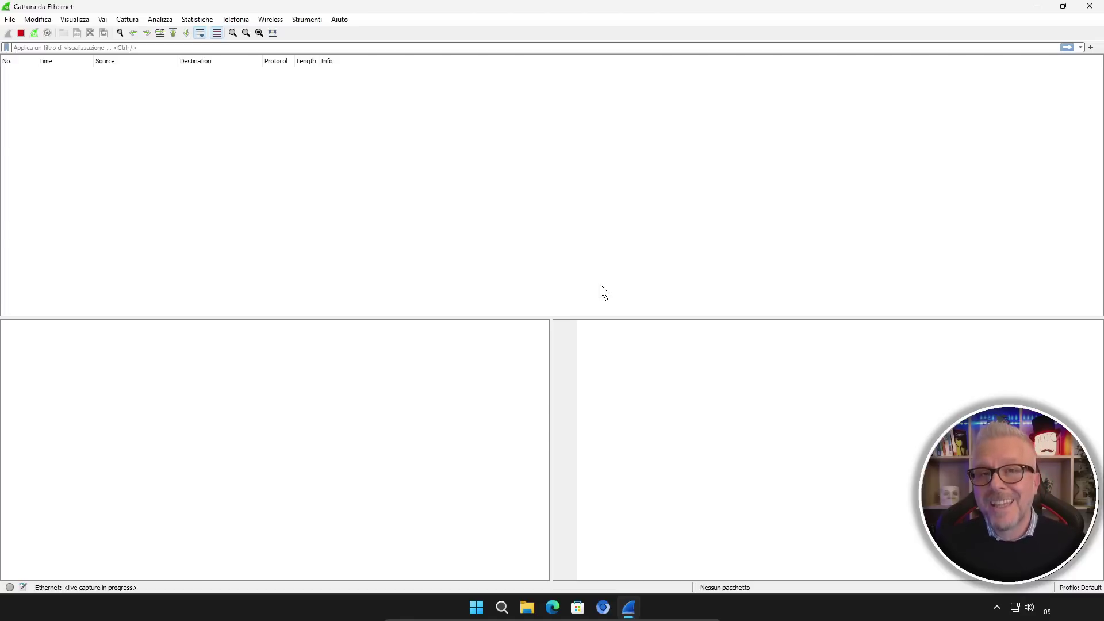
{"action": "left_click", "coordinate": [602, 607]}
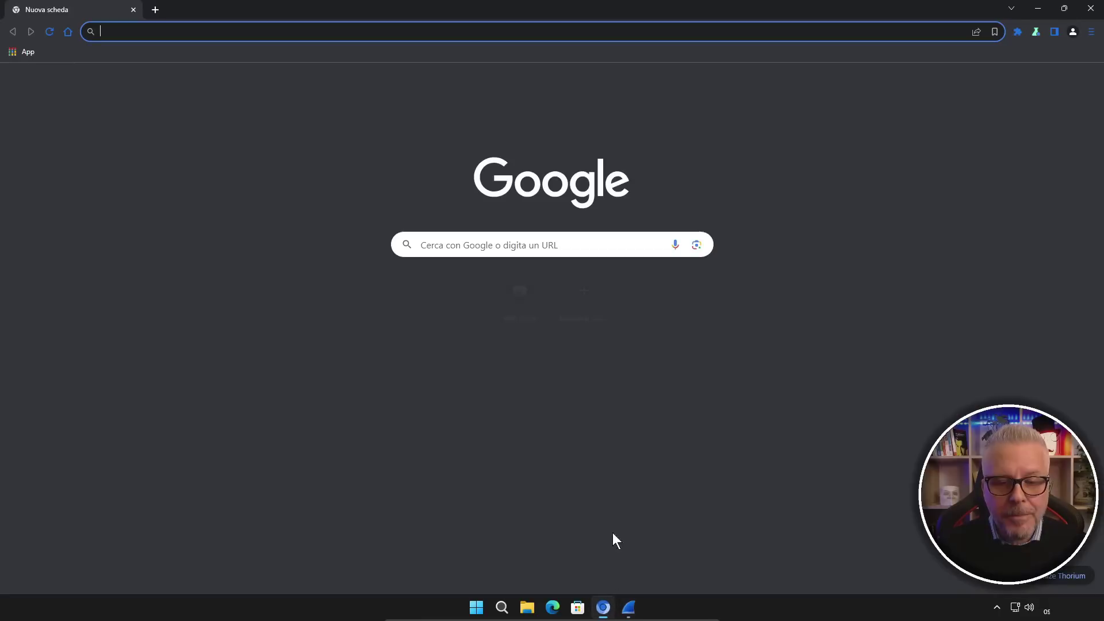
{"action": "left_click", "coordinate": [629, 609]}
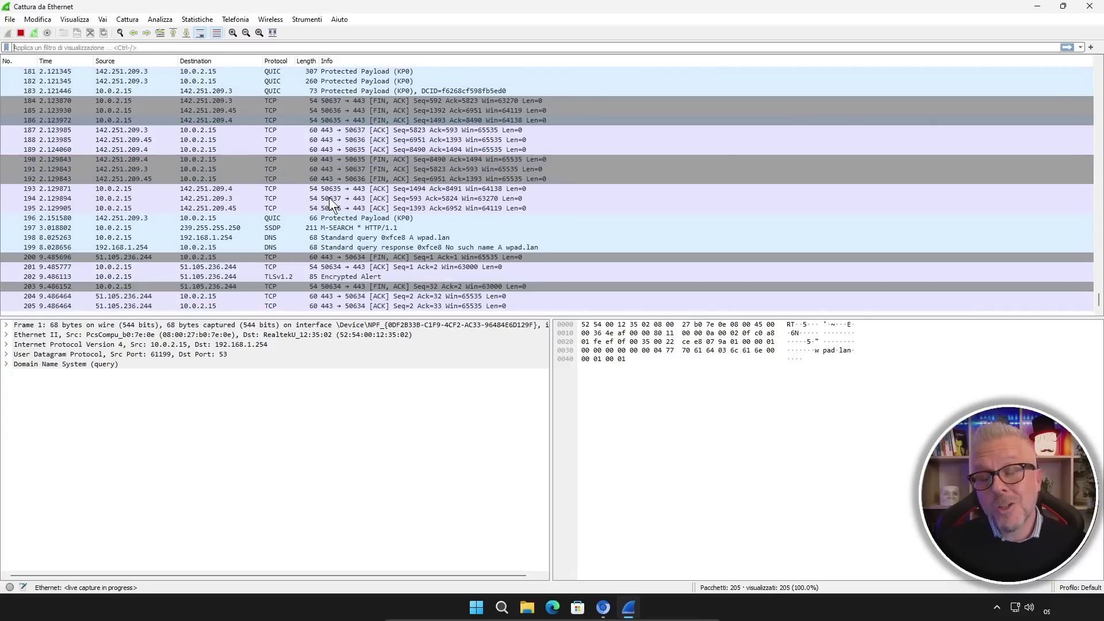
- Stop the capture and quit Wireshark without saving the packets, and close the Thorium browser
{"action": "left_click", "coordinate": [1092, 6]}
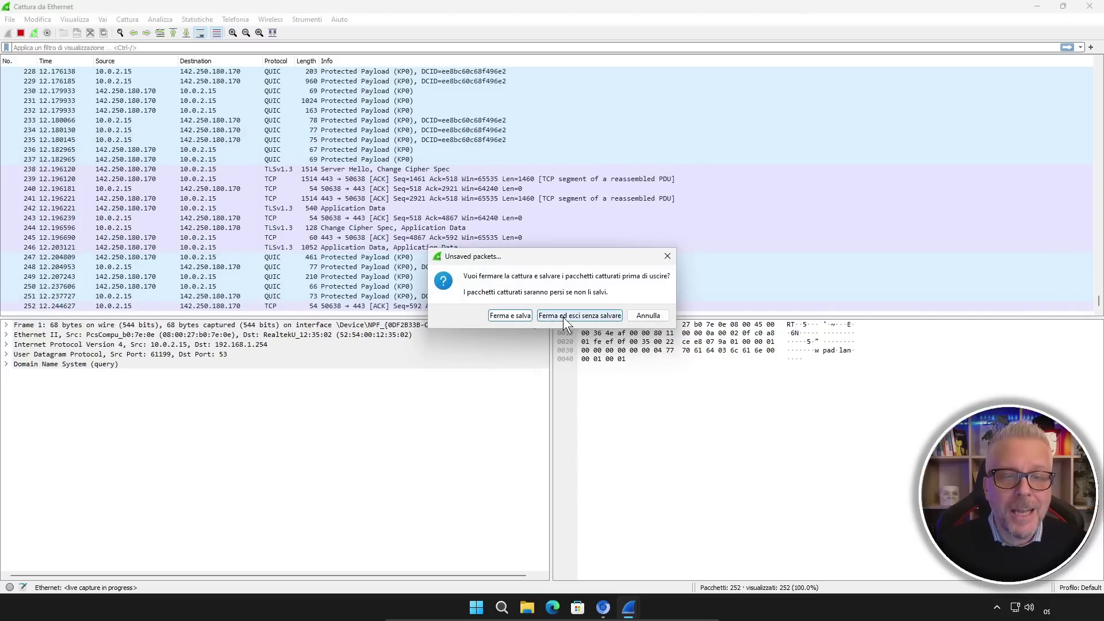
{"action": "left_click", "coordinate": [564, 316]}
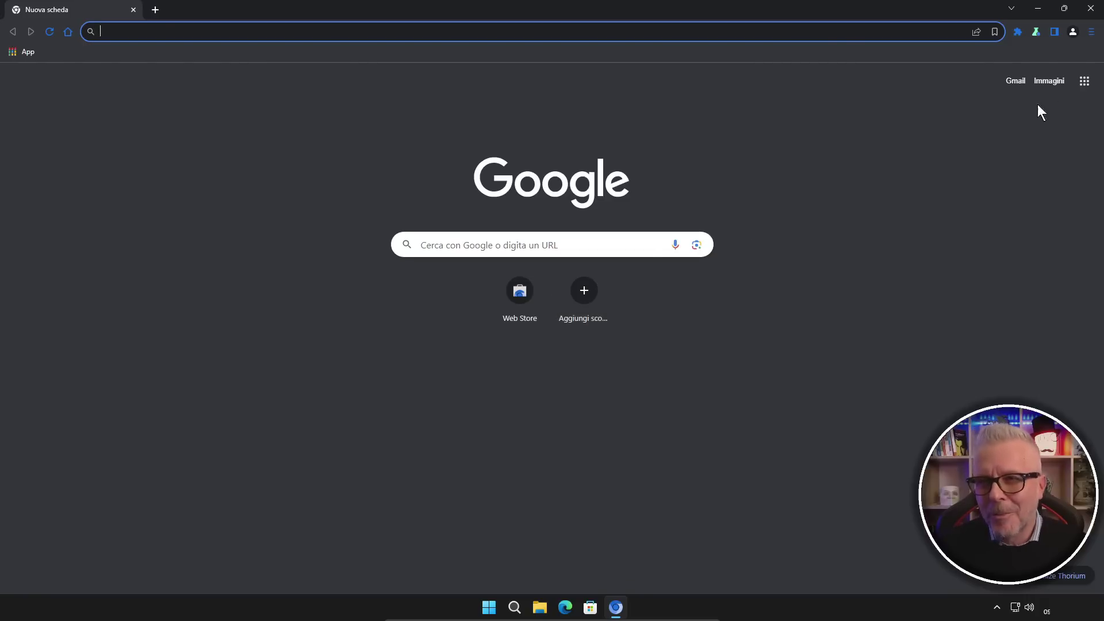
{"action": "left_click", "coordinate": [1091, 8]}
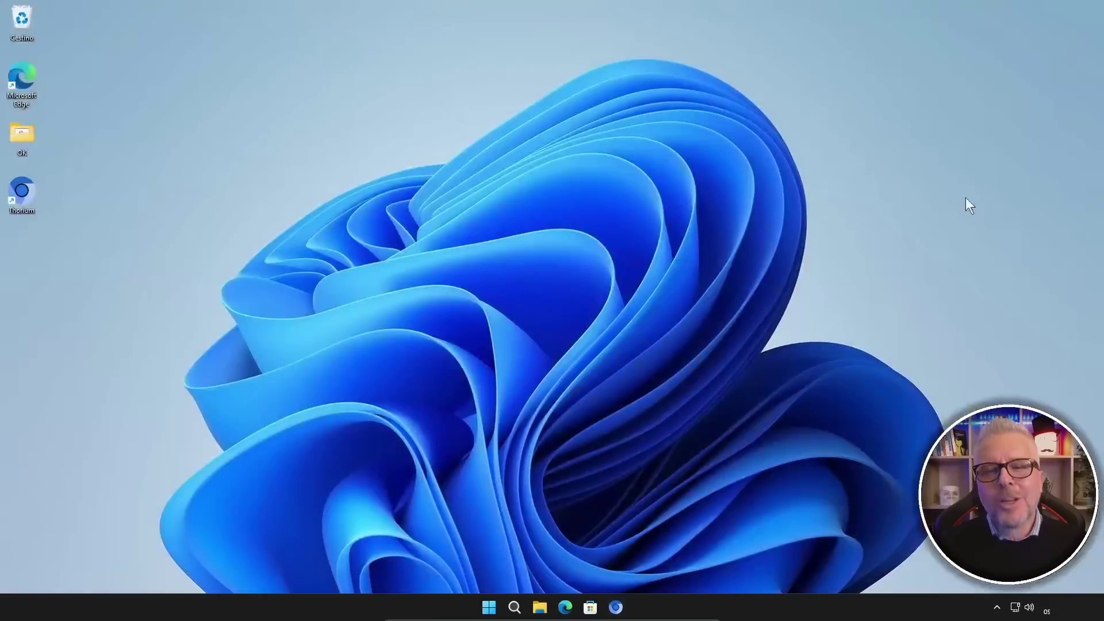